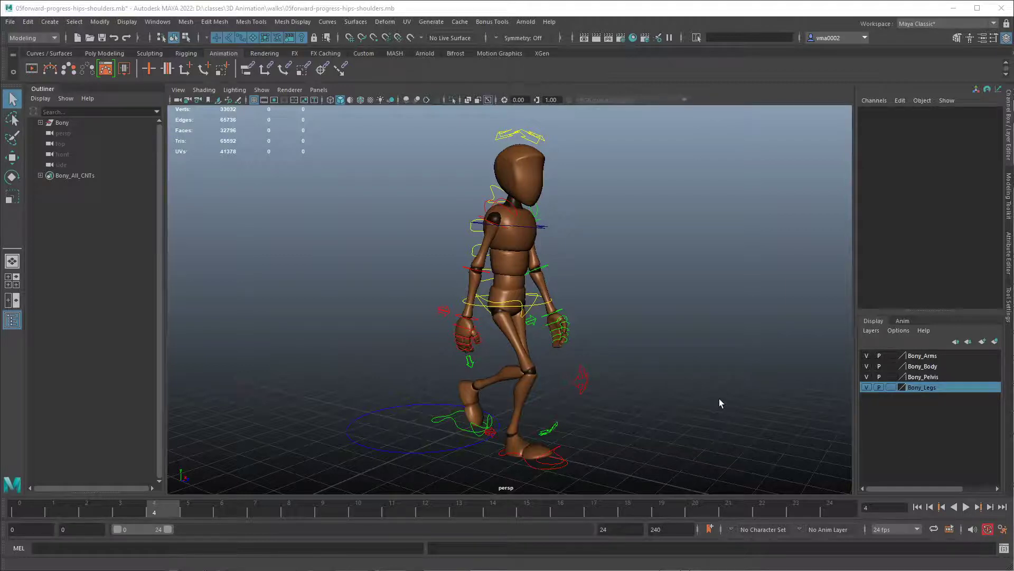
- Play back the walk cycle from the side view and return to frame 0
{"action": "left_click_drag", "start_coordinate": [477, 381], "coordinate": [527, 378], "text": "alt"}
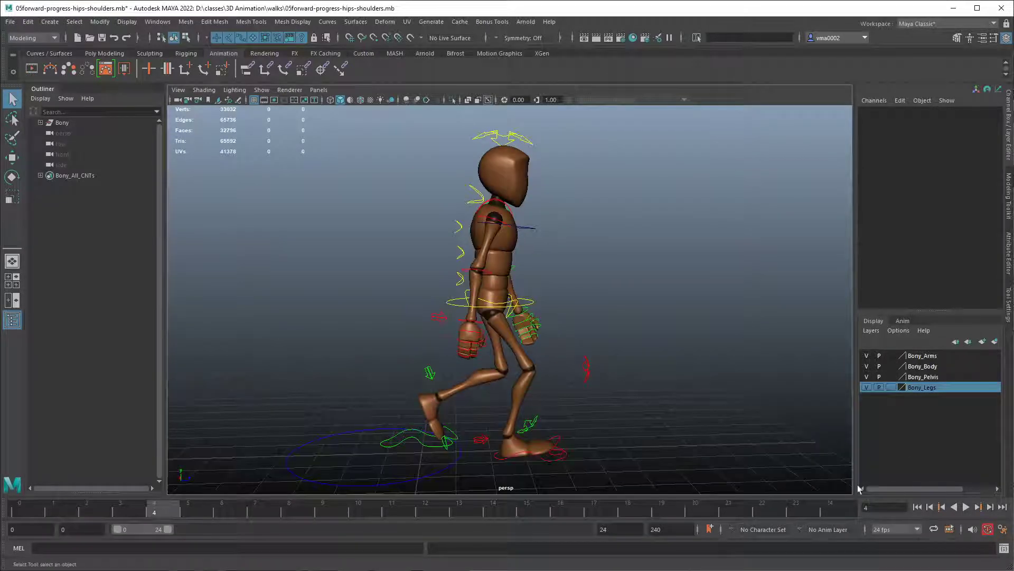
{"action": "left_click", "coordinate": [917, 506]}
{"action": "left_click", "coordinate": [968, 507]}
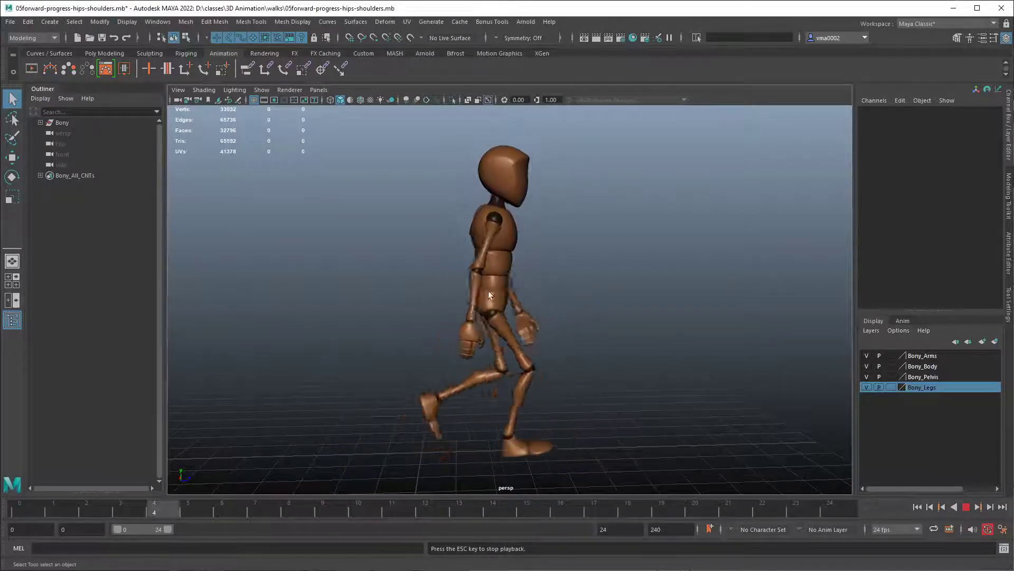
{"action": "left_click", "coordinate": [967, 507]}
{"action": "left_click_drag", "start_coordinate": [245, 500], "coordinate": [16, 506]}
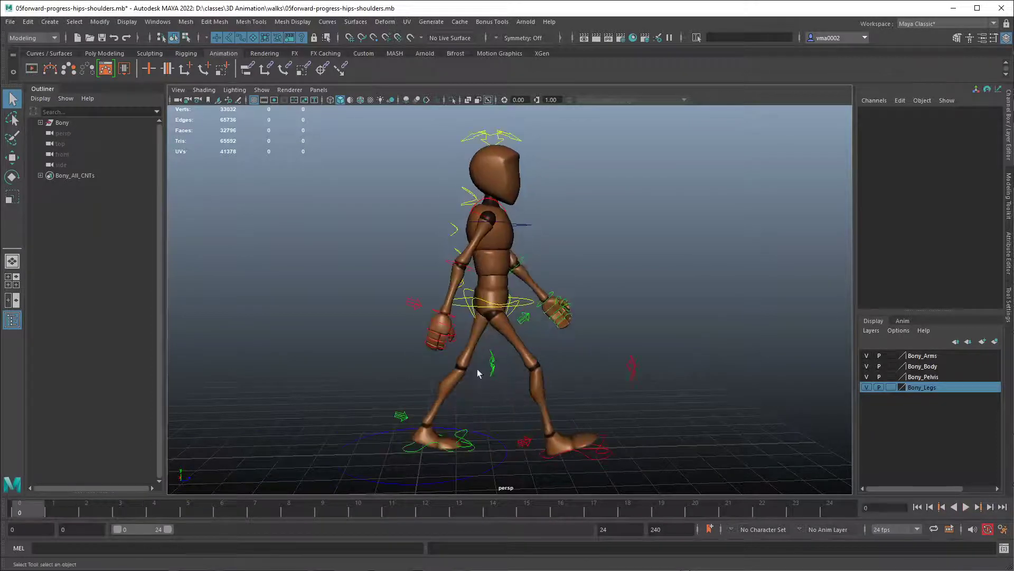
- Remove the lower spine control Bony_Spine01FKC's rotation animation at frame 7 by breaking the connections on Rotate X, Y and Z
{"action": "left_click", "coordinate": [464, 287]}
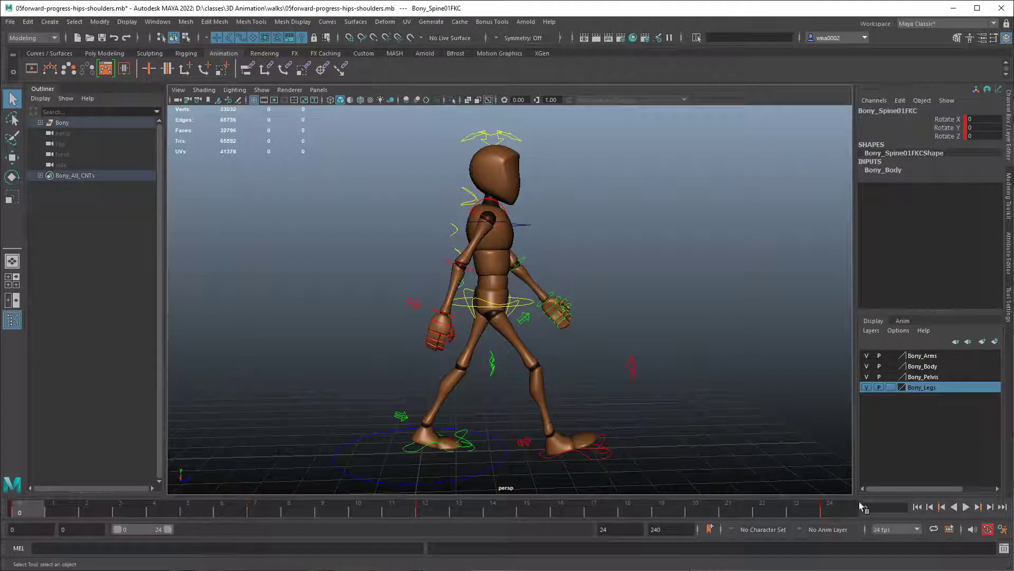
{"action": "key", "text": "alt+v"}
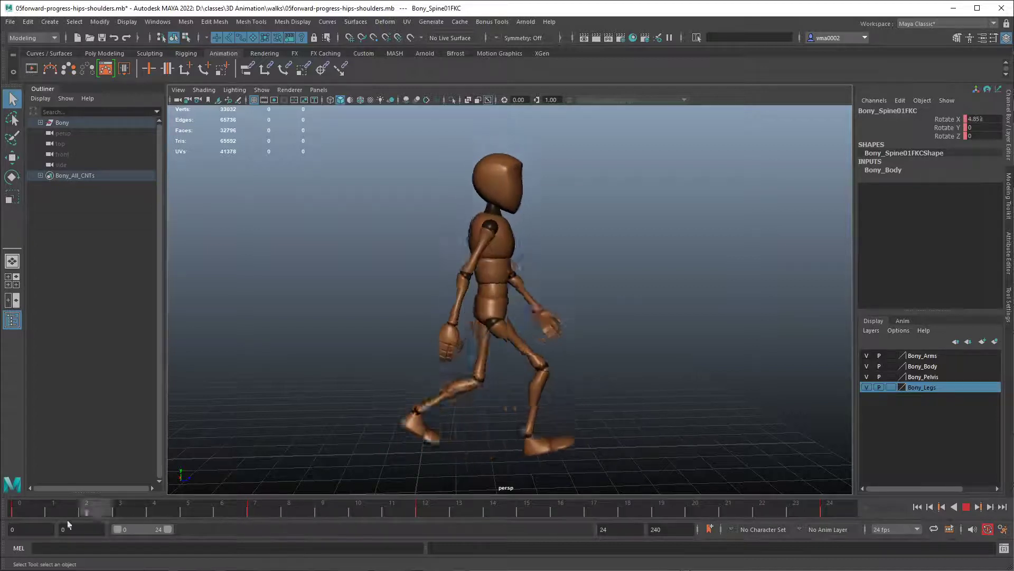
{"action": "left_click", "coordinate": [280, 513]}
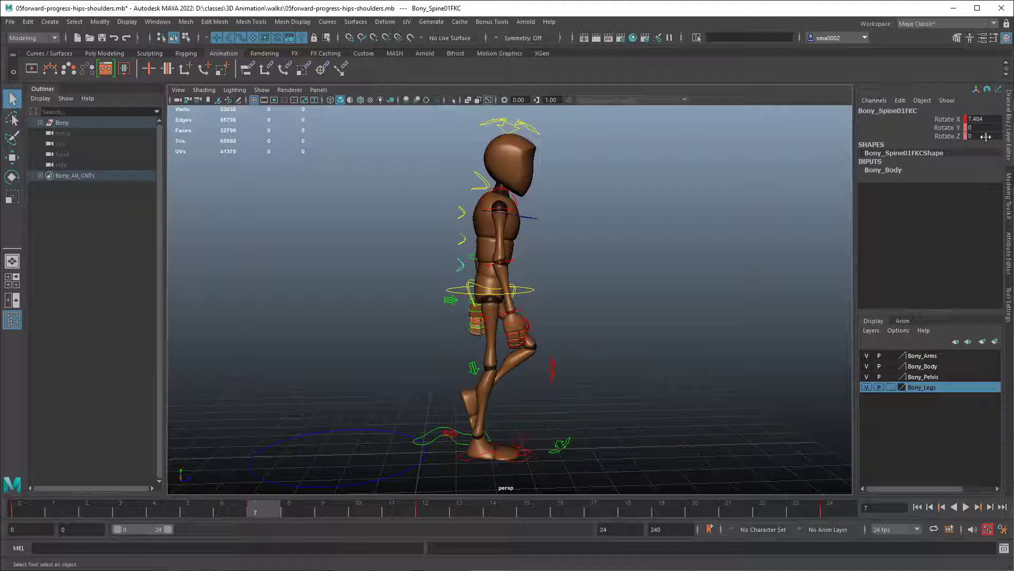
{"action": "left_click_drag", "start_coordinate": [954, 118], "coordinate": [953, 136]}
{"action": "right_click", "coordinate": [954, 137]}
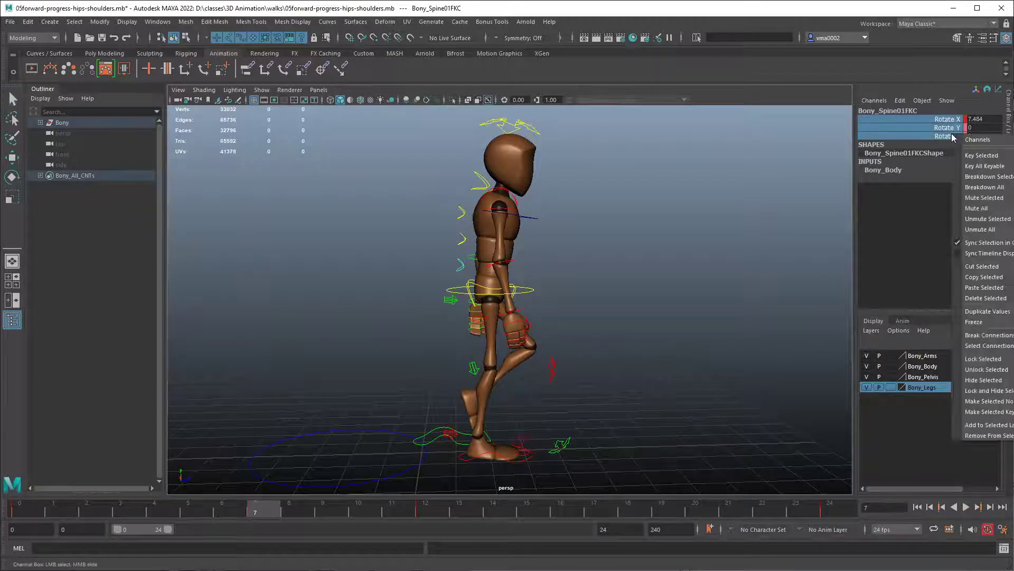
{"action": "left_click", "coordinate": [988, 335]}
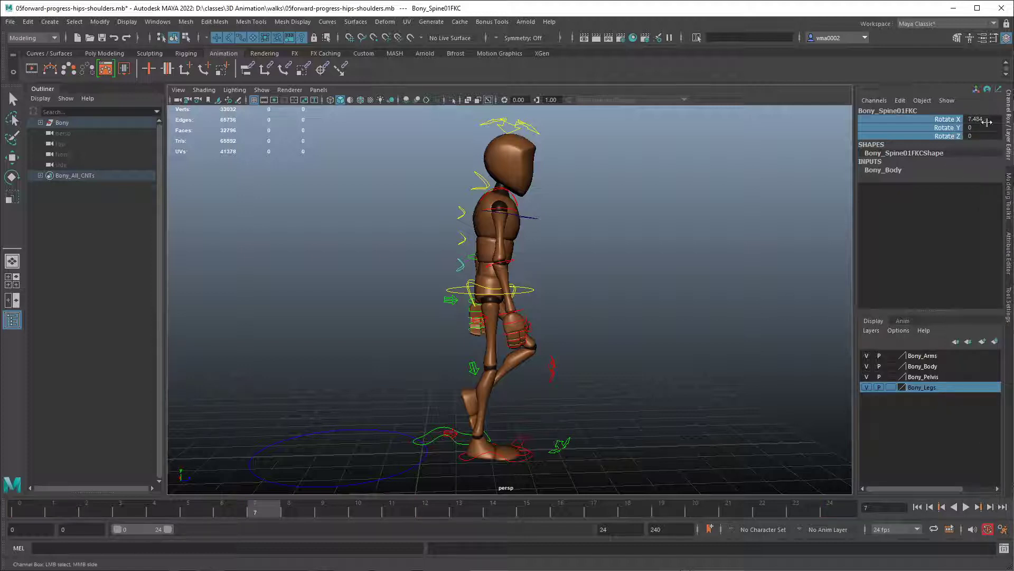
- Play back the walk cycle from the side and front views to examine the upper body's motion
{"action": "key", "text": "alt+v"}
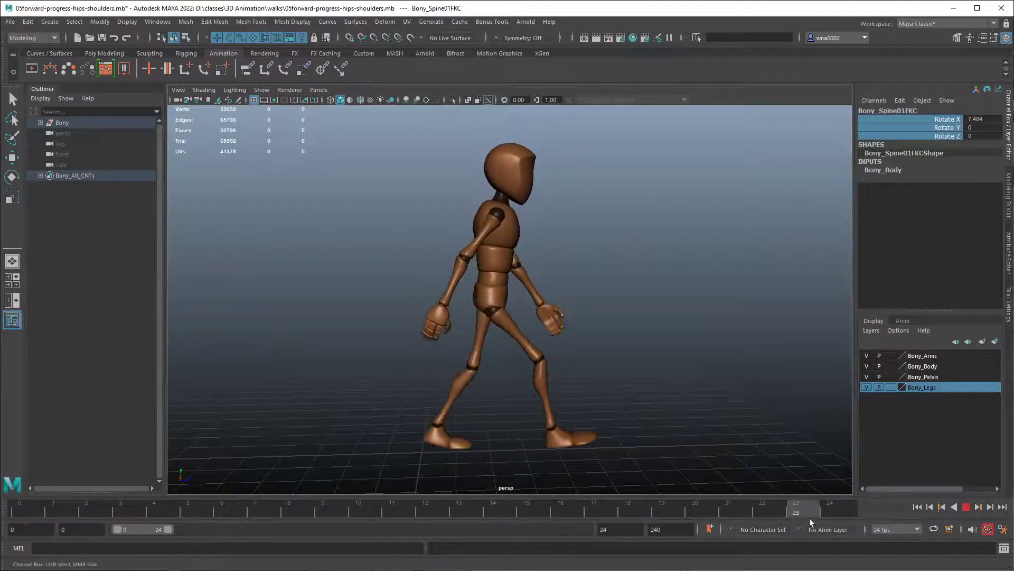
{"action": "key", "text": "alt+v"}
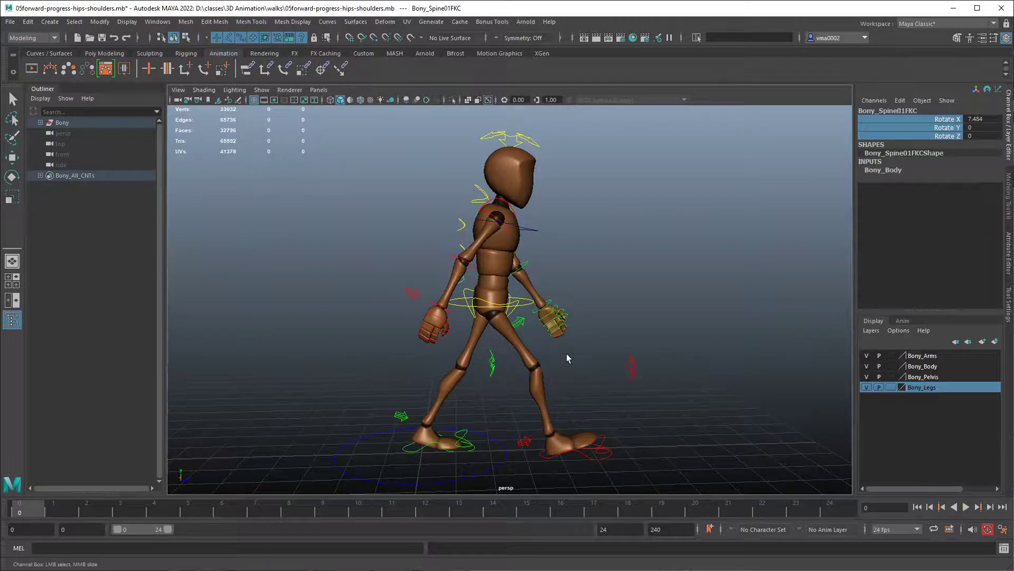
{"action": "left_click_drag", "start_coordinate": [566, 354], "coordinate": [439, 355], "text": "alt"}
{"action": "right_click_drag", "start_coordinate": [439, 355], "coordinate": [533, 358], "text": "alt"}
{"action": "middle_click_drag", "start_coordinate": [534, 357], "coordinate": [595, 439], "text": "alt"}
{"action": "left_click_drag", "start_coordinate": [595, 438], "coordinate": [622, 437], "text": "alt"}
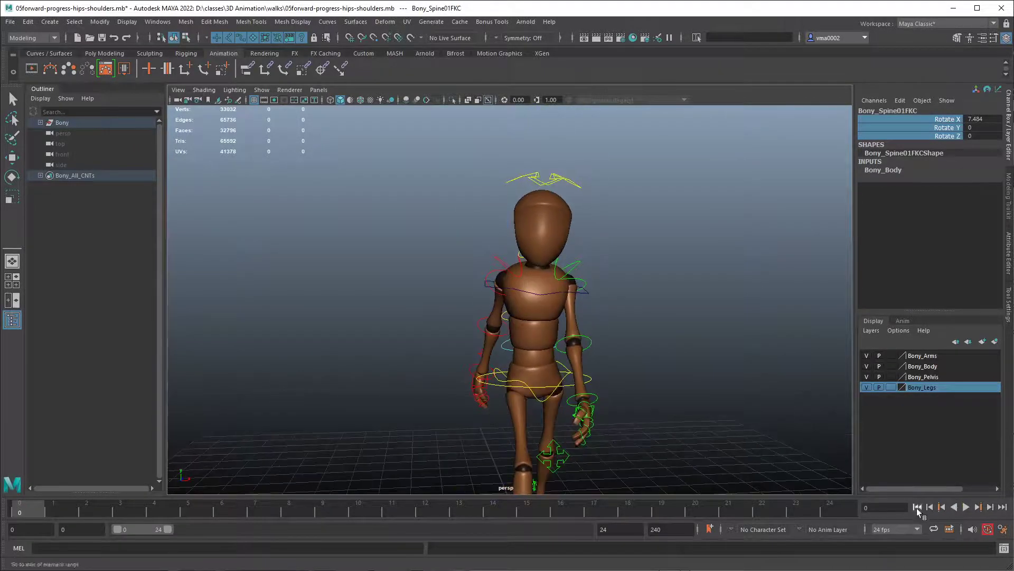
{"action": "left_click", "coordinate": [918, 507]}
{"action": "left_click", "coordinate": [966, 507]}
{"action": "left_click_drag", "start_coordinate": [717, 414], "coordinate": [691, 401], "text": "alt"}
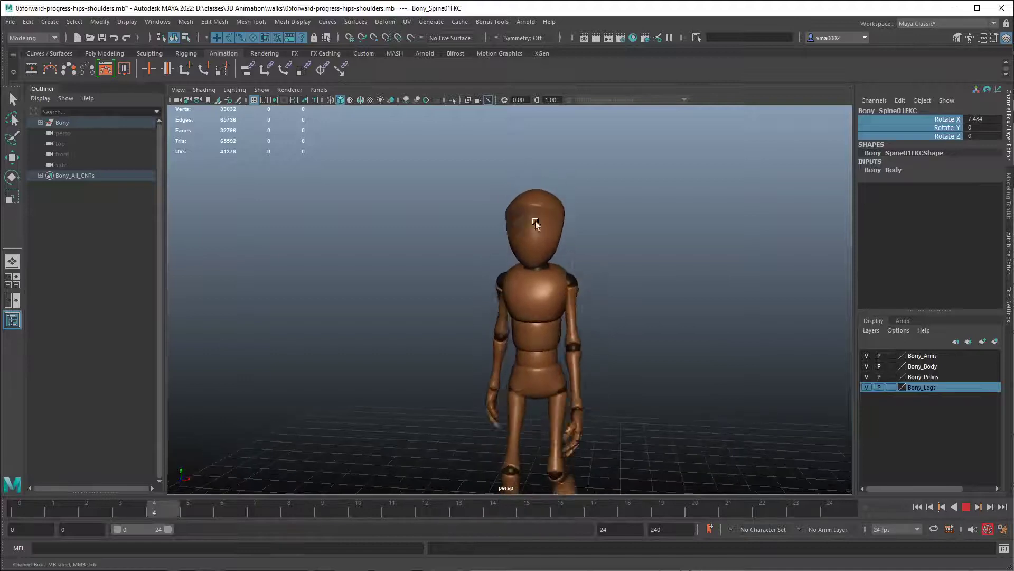
{"action": "left_click_drag", "start_coordinate": [535, 221], "coordinate": [585, 331], "text": "alt"}
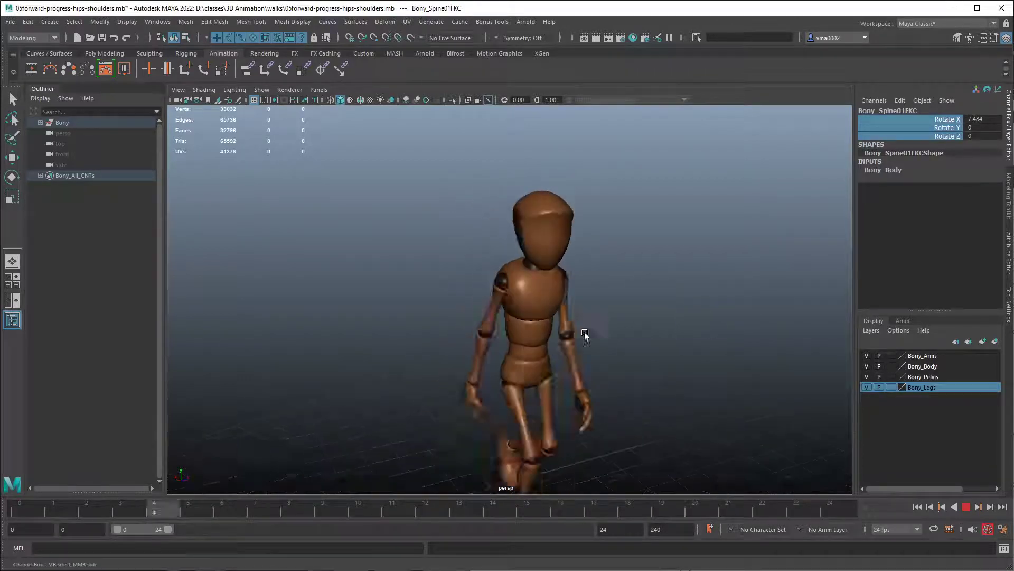
{"action": "left_click", "coordinate": [966, 506]}
- Display wireframe on the shaded character and scrub the upper spine control's animation to examine how the chest and head move
{"action": "left_click_drag", "start_coordinate": [775, 454], "coordinate": [663, 396], "text": "alt"}
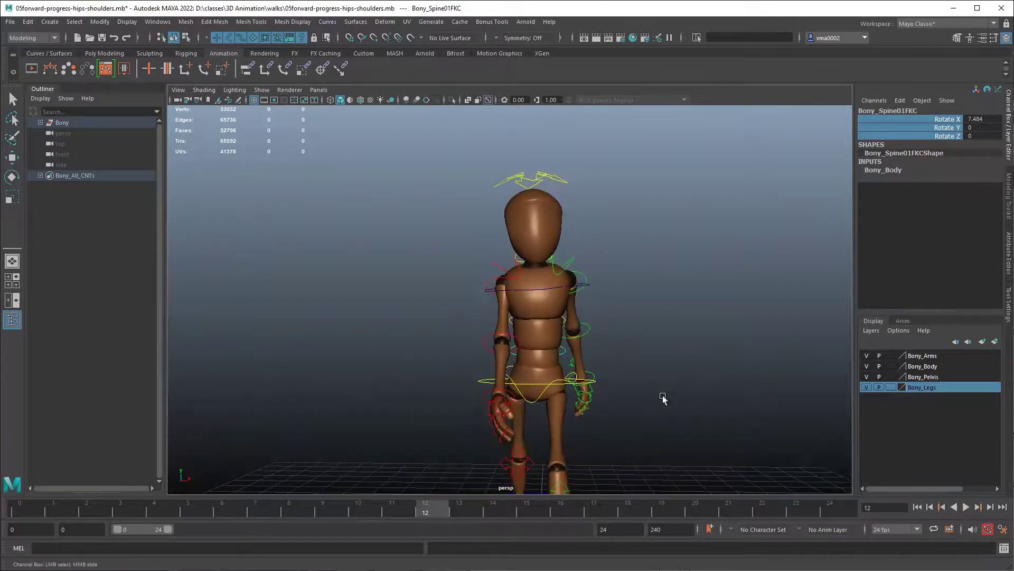
{"action": "right_click_drag", "start_coordinate": [663, 397], "coordinate": [729, 410], "text": "alt"}
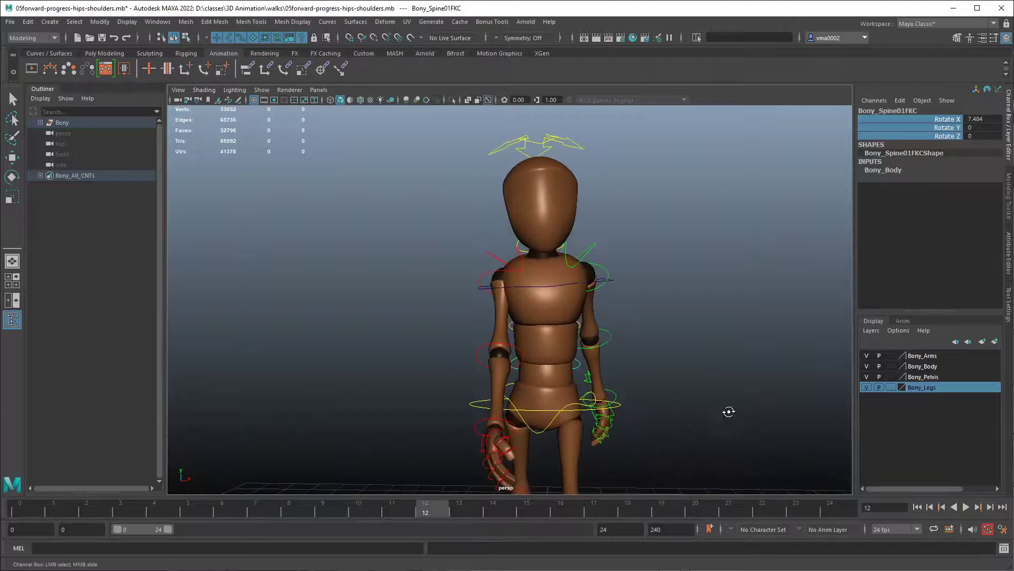
{"action": "left_click", "coordinate": [563, 287]}
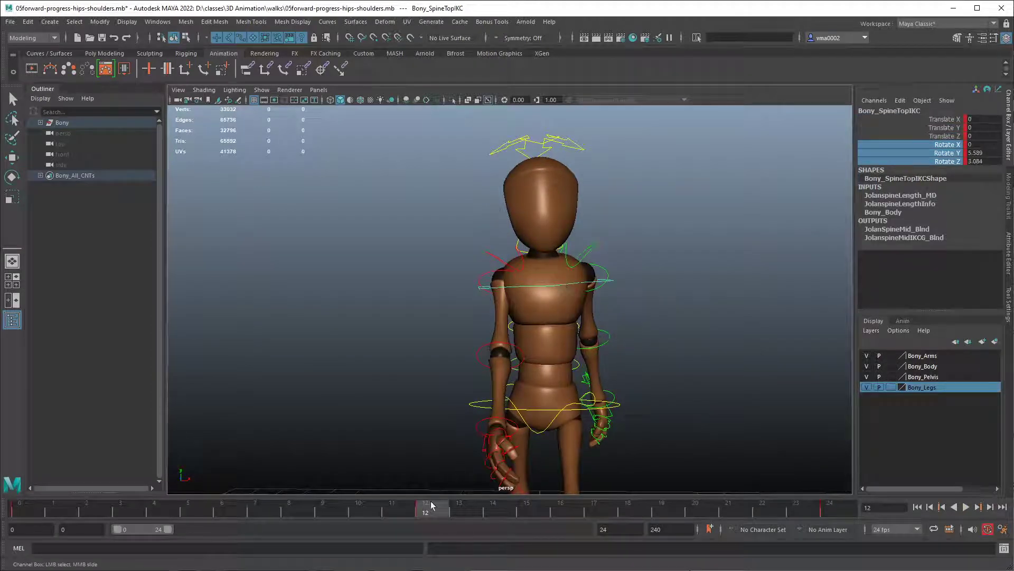
{"action": "left_click_drag", "start_coordinate": [431, 505], "coordinate": [154, 507]}
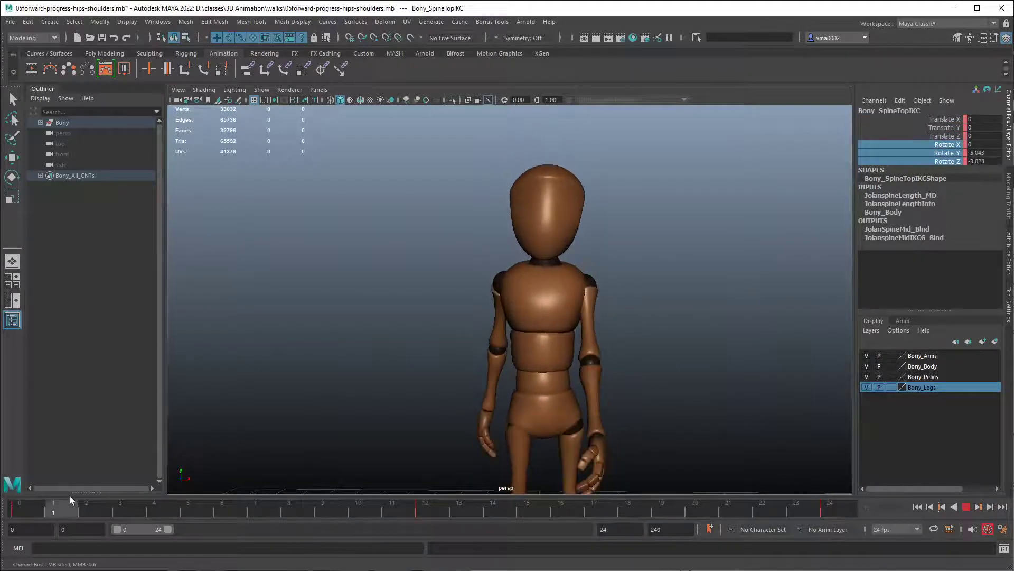
{"action": "left_click", "coordinate": [361, 100]}
{"action": "left_click_drag", "start_coordinate": [152, 511], "coordinate": [364, 516]}
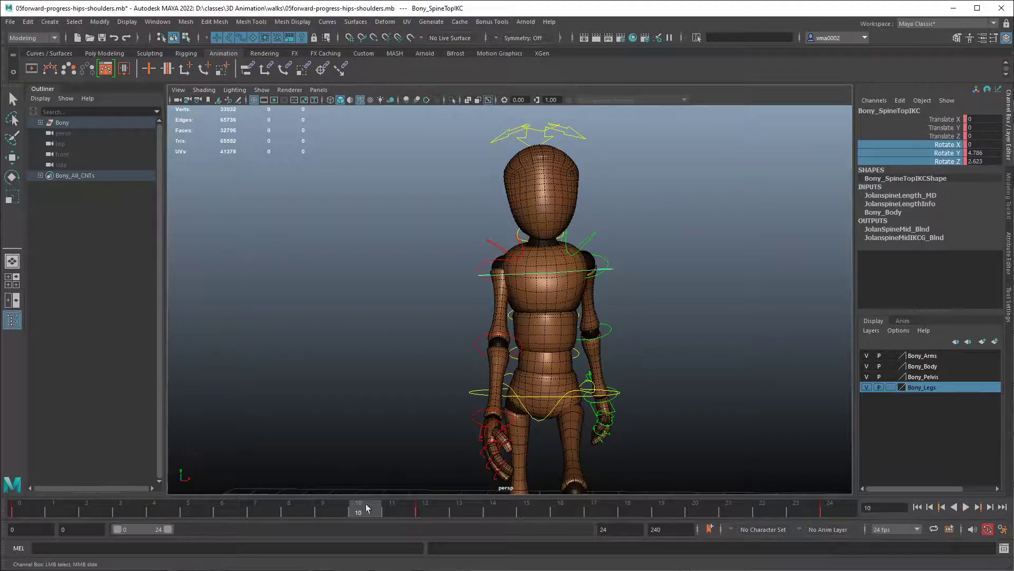
{"action": "key", "text": "alt+v"}
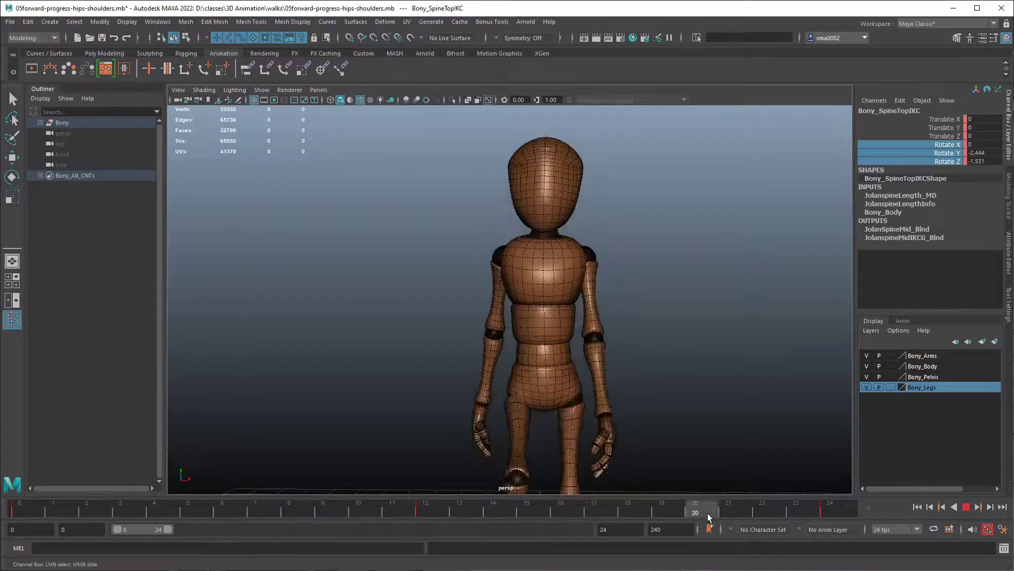
{"action": "left_click_drag", "start_coordinate": [708, 513], "coordinate": [24, 490]}
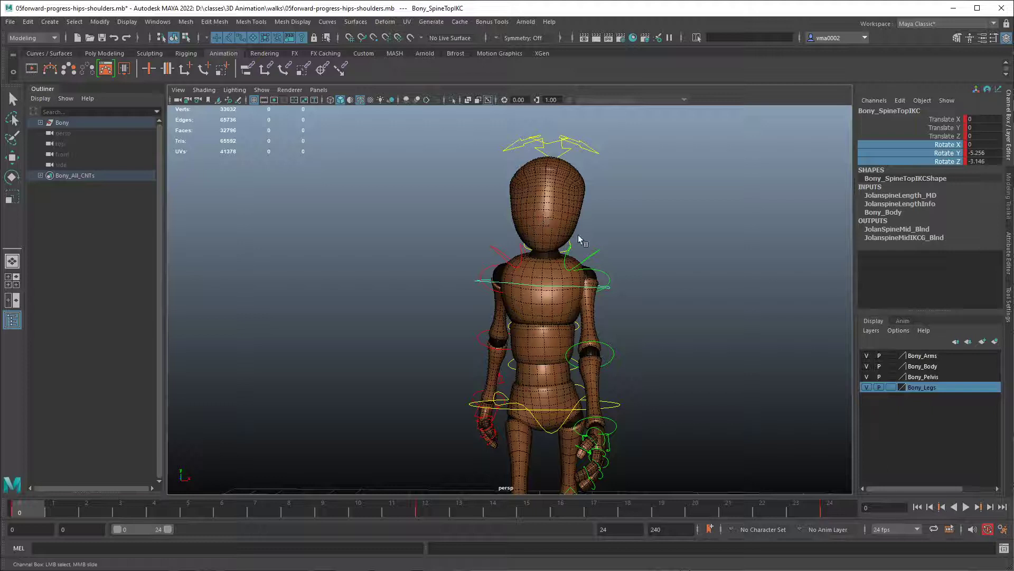
- Rotate the head control at frame 0 to Rotate Y 2.811 and Rotate Z 2.095, and key the same pose at frame 24
{"action": "middle_click_drag", "start_coordinate": [597, 243], "coordinate": [609, 343], "text": "alt"}
{"action": "right_click_drag", "start_coordinate": [610, 343], "coordinate": [719, 343], "text": "alt"}
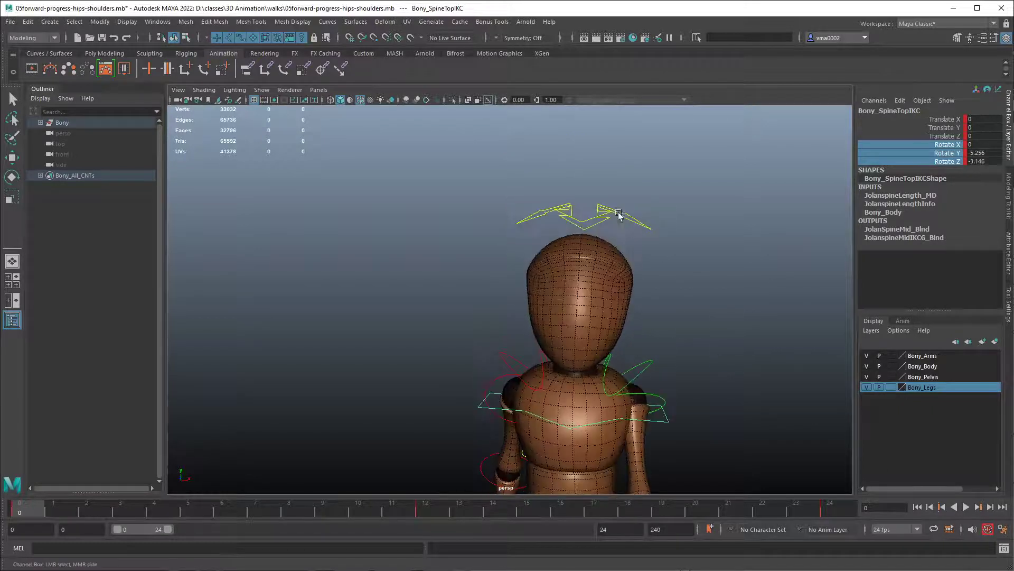
{"action": "left_click", "coordinate": [619, 214]}
{"action": "right_click_drag", "start_coordinate": [639, 324], "coordinate": [622, 300], "text": "alt"}
{"action": "key", "text": "e"}
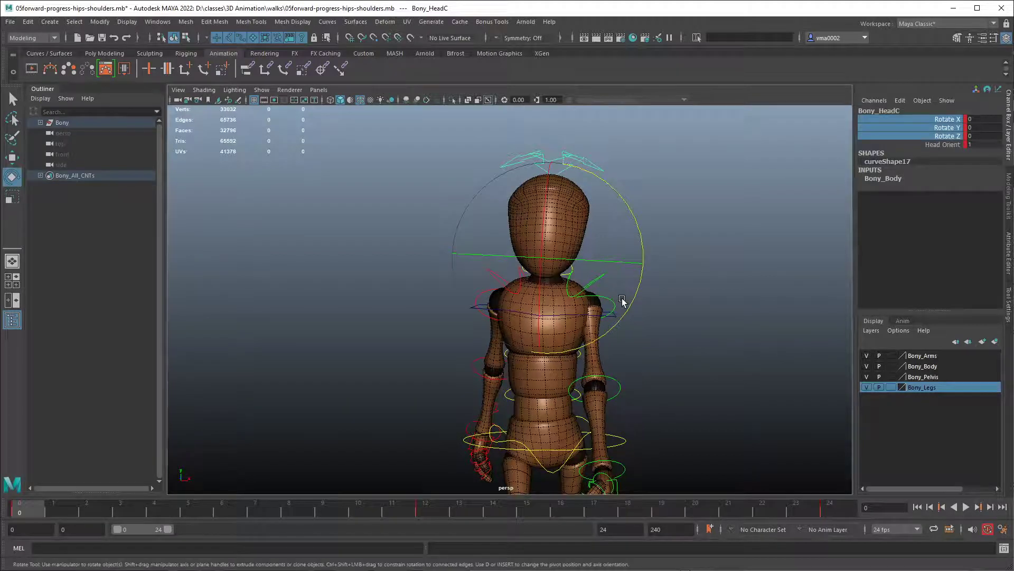
{"action": "left_click", "coordinate": [224, 508]}
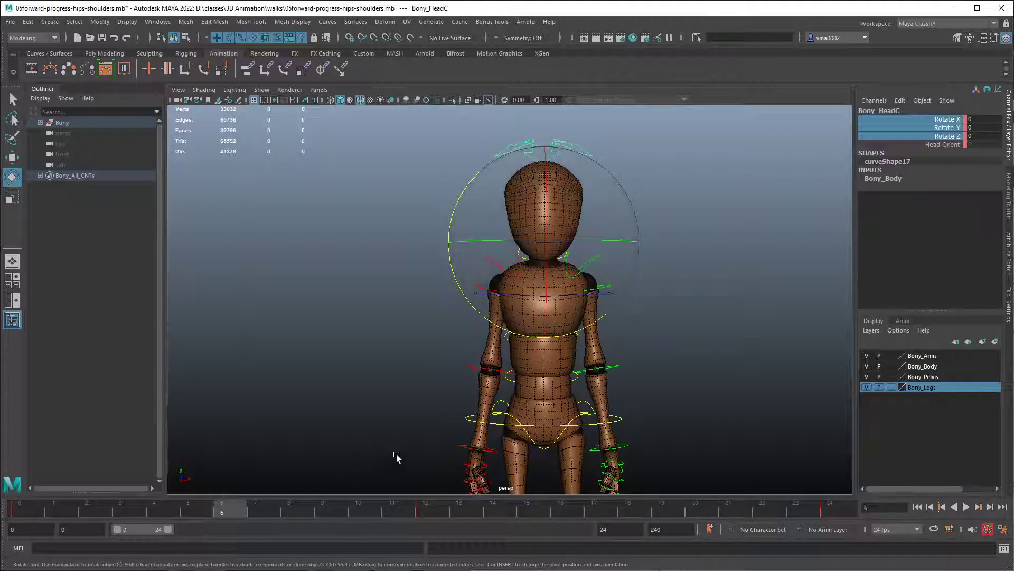
{"action": "left_click", "coordinate": [29, 511]}
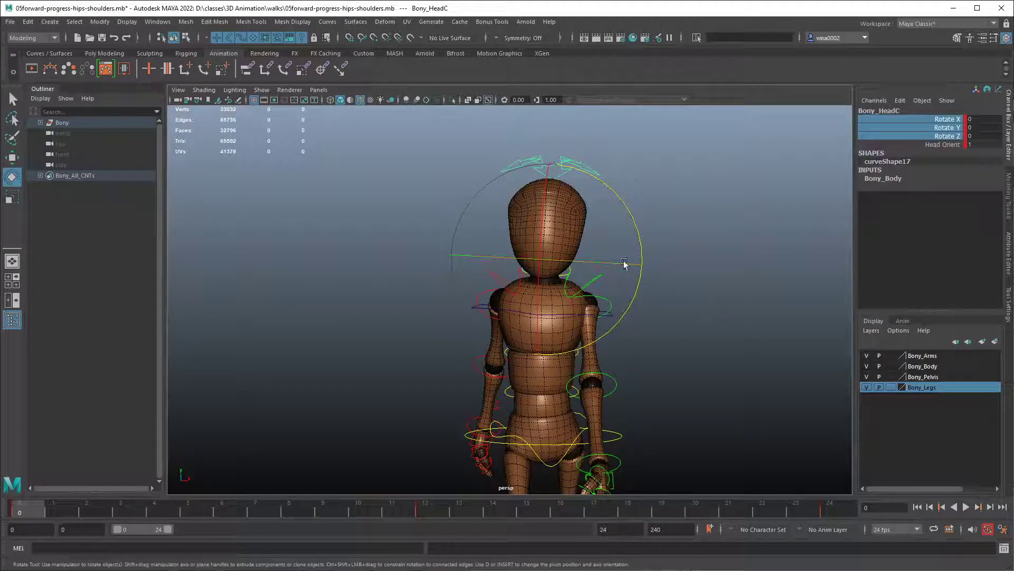
{"action": "left_click_drag", "start_coordinate": [563, 262], "coordinate": [569, 262]}
{"action": "left_click_drag", "start_coordinate": [641, 226], "coordinate": [630, 219]}
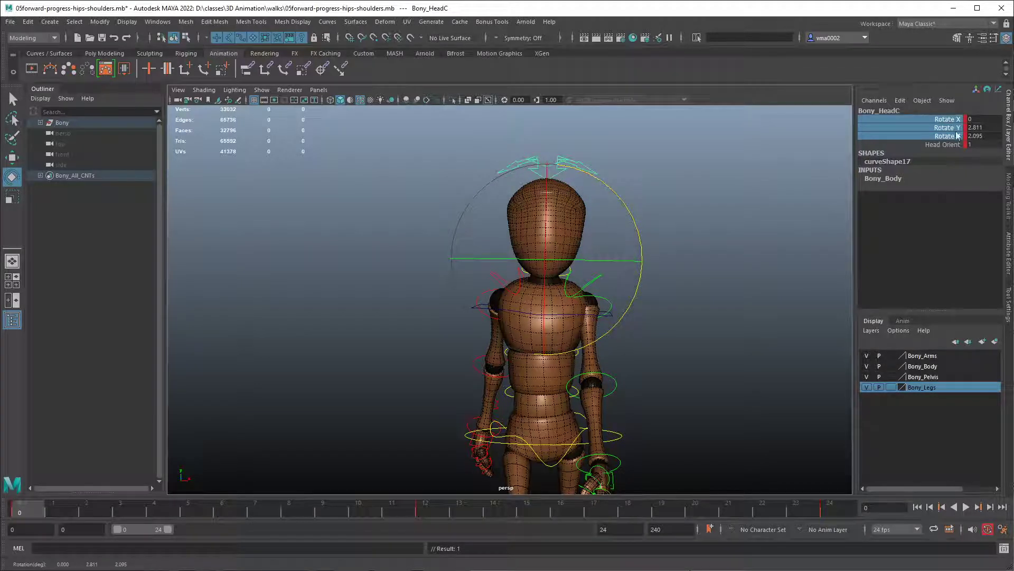
{"action": "left_click", "coordinate": [827, 510]}
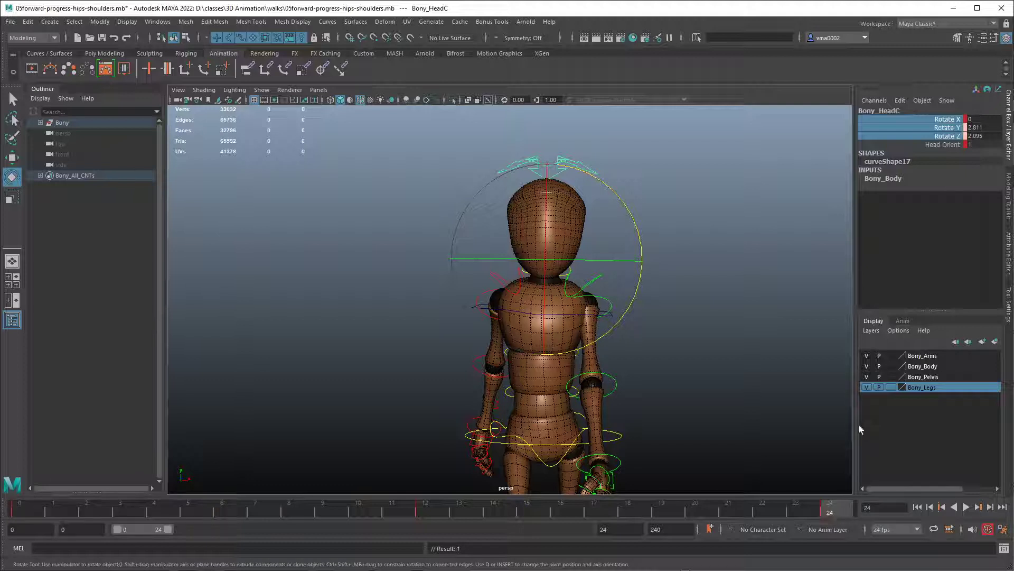
- Counter-rotate the head control around Y and Z at frame 12 so it faces straight ahead, with Rotate Z at -4.117, and key it
{"action": "left_click", "coordinate": [424, 510]}
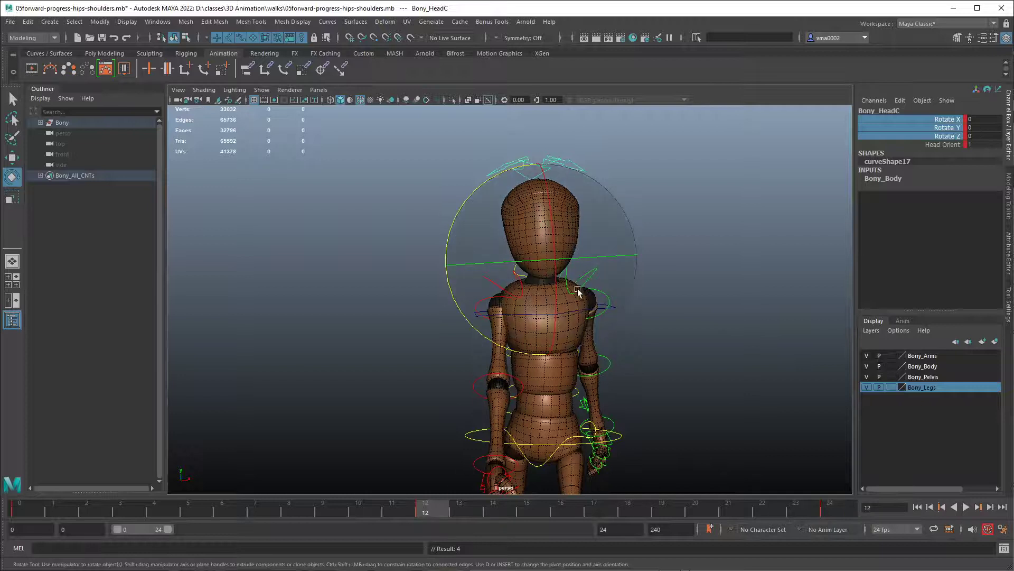
{"action": "mouse_move", "coordinate": [470, 234]}
{"action": "left_mouse_down"}
{"action": "mouse_move", "coordinate": [455, 220]}
{"action": "mouse_move", "coordinate": [468, 216]}
{"action": "left_mouse_up"}
{"action": "left_click_drag", "start_coordinate": [510, 260], "coordinate": [508, 263]}
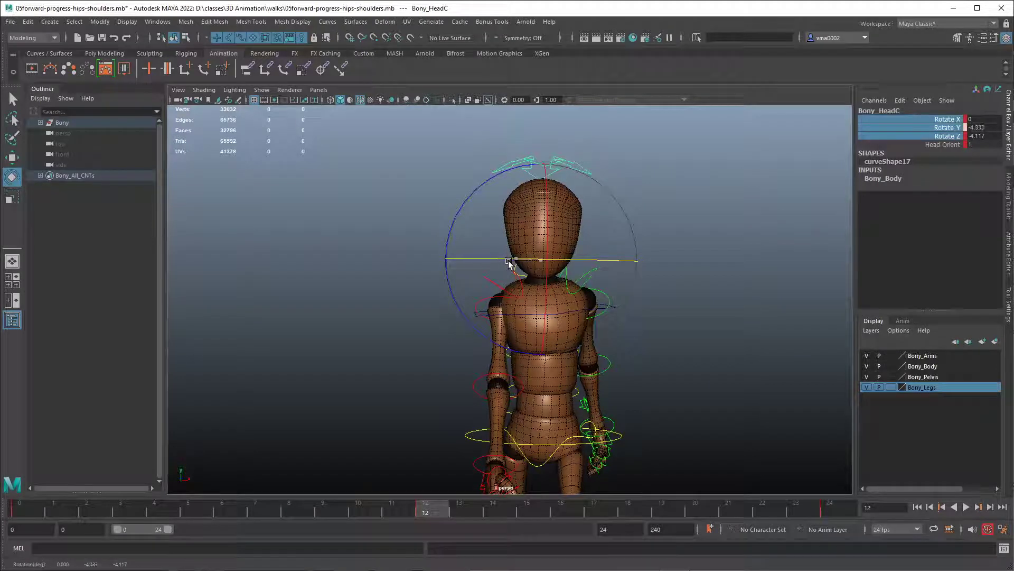
{"action": "left_click_drag", "start_coordinate": [508, 263], "coordinate": [509, 263]}
{"action": "key", "text": "s"}
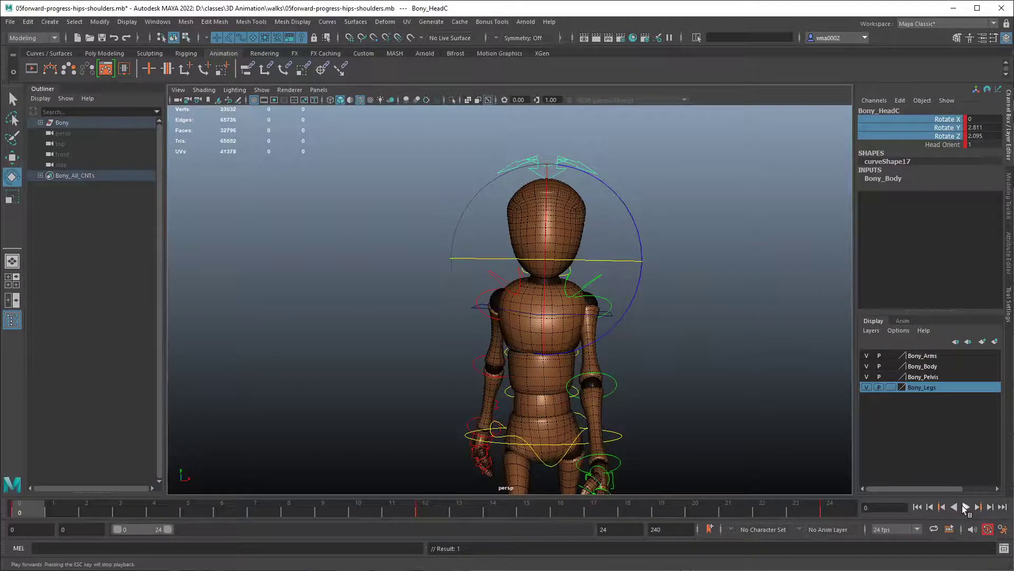
- Play back the walk from the front and side to check the head's counter-rotation, stopping at frame 7
{"action": "left_click", "coordinate": [966, 507]}
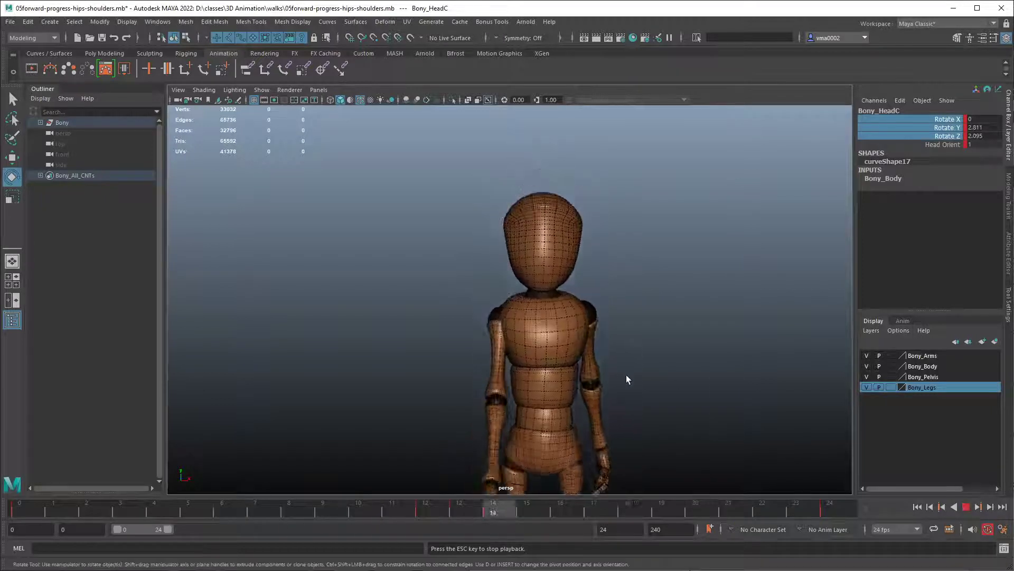
{"action": "left_click_drag", "start_coordinate": [626, 375], "coordinate": [724, 378], "text": "alt"}
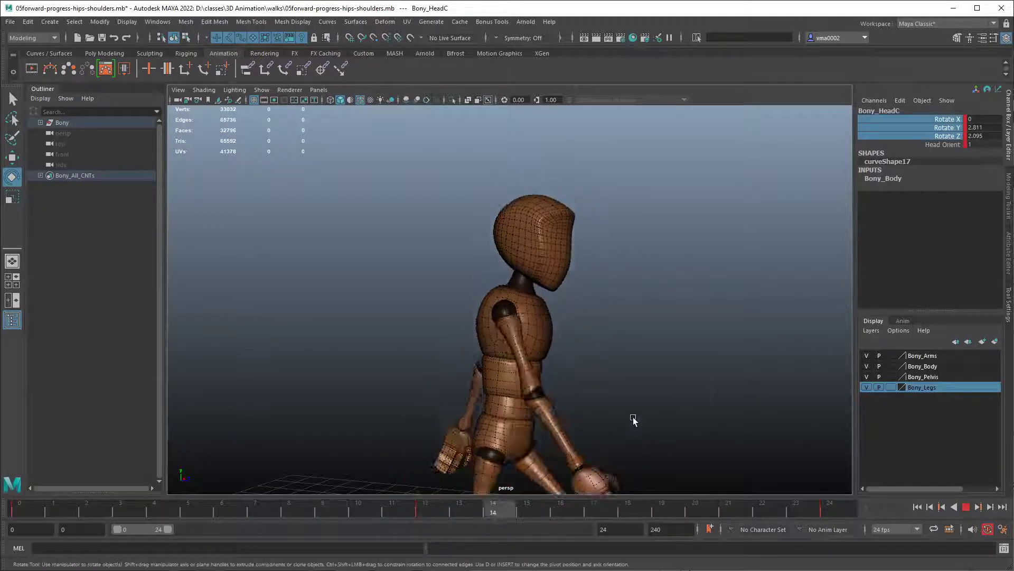
{"action": "mouse_move", "coordinate": [634, 417]}
{"action": "left_mouse_down", "text": "alt"}
{"action": "mouse_move", "coordinate": [788, 429]}
{"action": "mouse_move", "coordinate": [475, 425]}
{"action": "mouse_move", "coordinate": [645, 419]}
{"action": "mouse_move", "coordinate": [625, 410]}
{"action": "left_mouse_up", "text": "alt"}
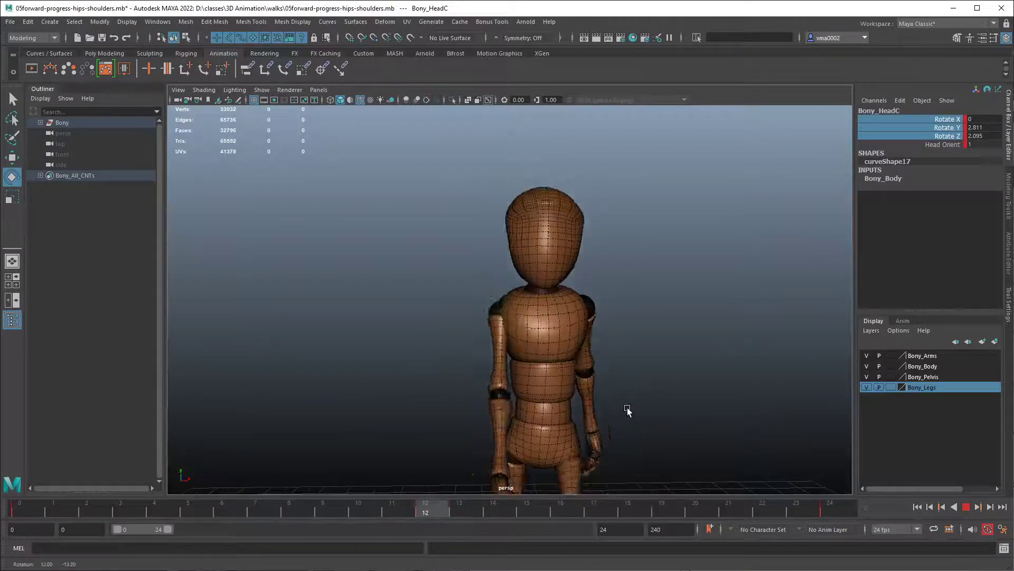
{"action": "left_click", "coordinate": [967, 508]}
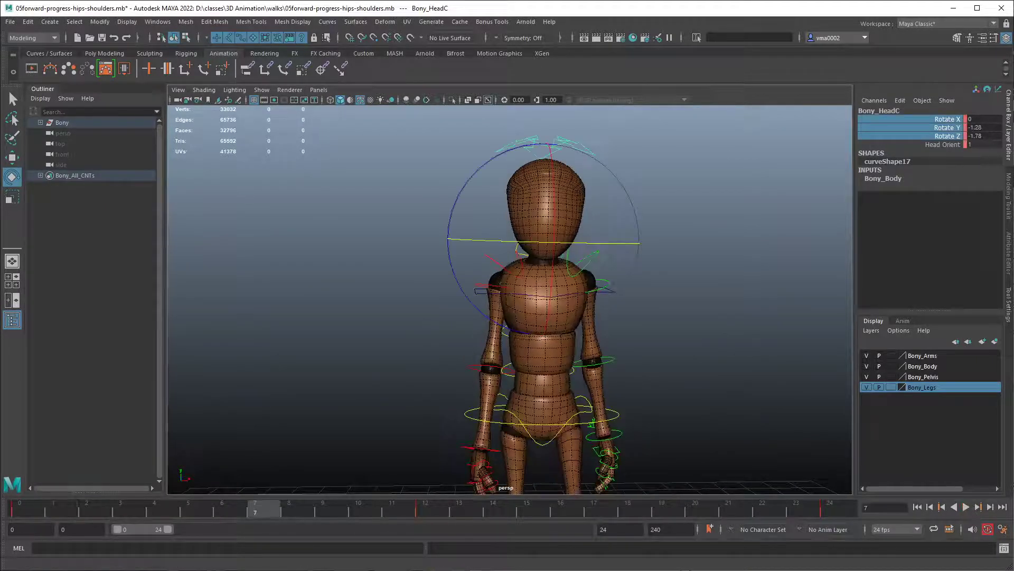
- Select all of the head control's Rotate Y and Rotate Z keys in the Graph Editor
{"action": "left_click_drag", "start_coordinate": [723, 299], "coordinate": [505, 172]}
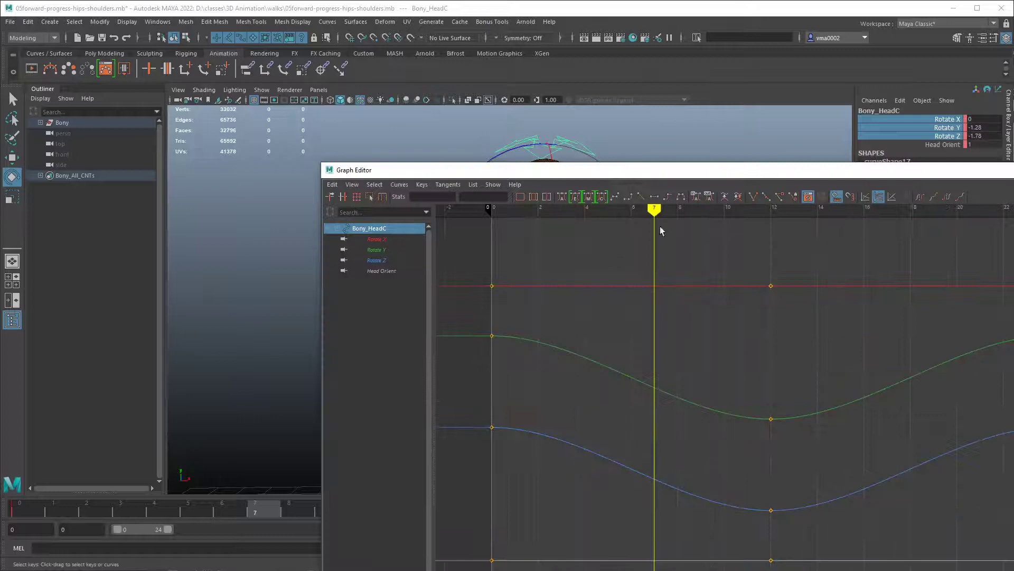
{"action": "left_click_drag", "start_coordinate": [668, 177], "coordinate": [507, 141]}
{"action": "right_click_drag", "start_coordinate": [574, 196], "coordinate": [598, 300], "text": "alt"}
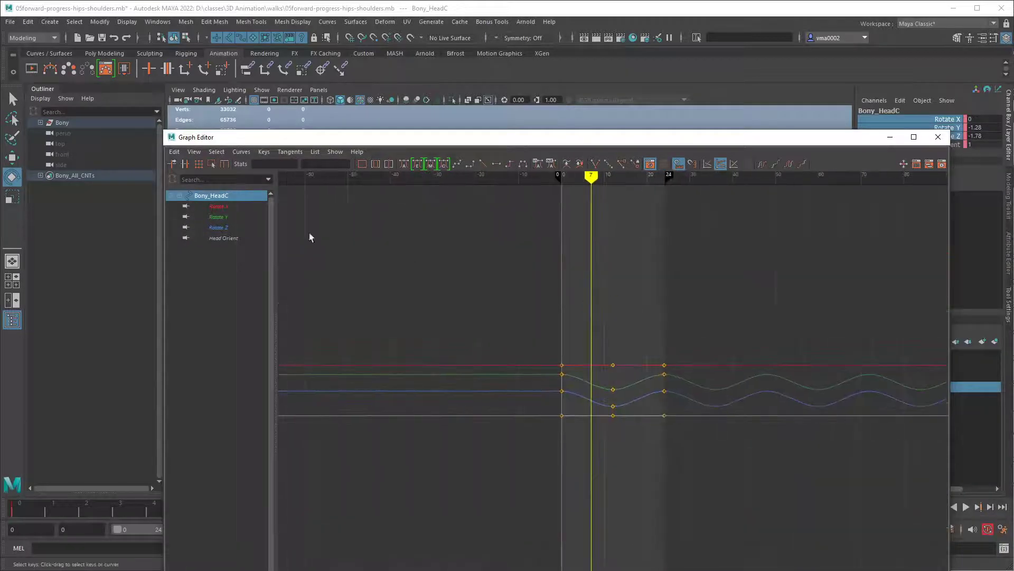
{"action": "left_click_drag", "start_coordinate": [226, 216], "coordinate": [224, 228]}
{"action": "scroll", "coordinate": [578, 344], "scroll_direction": "down", "scroll_amount": 3}
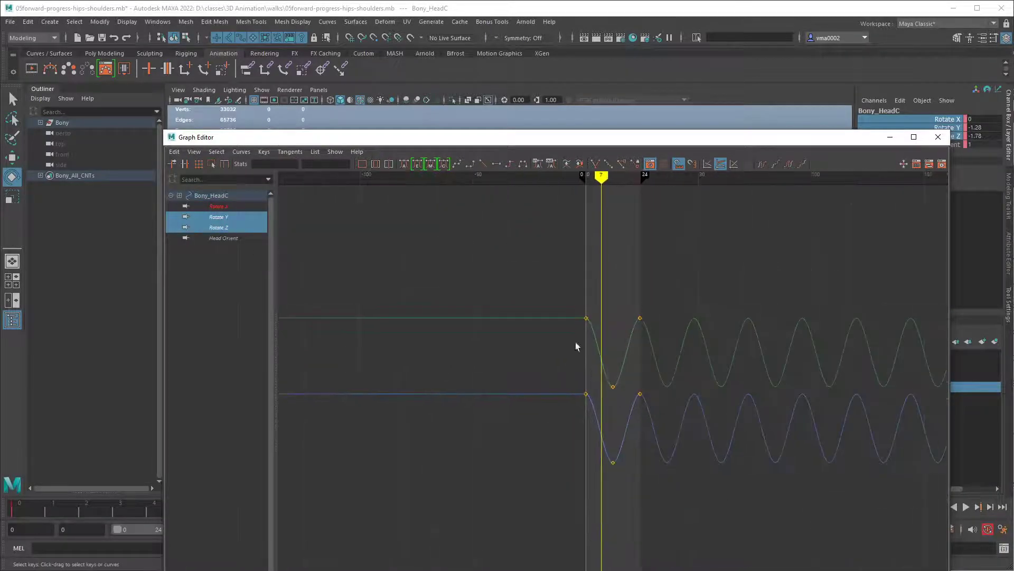
{"action": "left_click_drag", "start_coordinate": [514, 278], "coordinate": [681, 480]}
{"action": "key", "text": "f"}
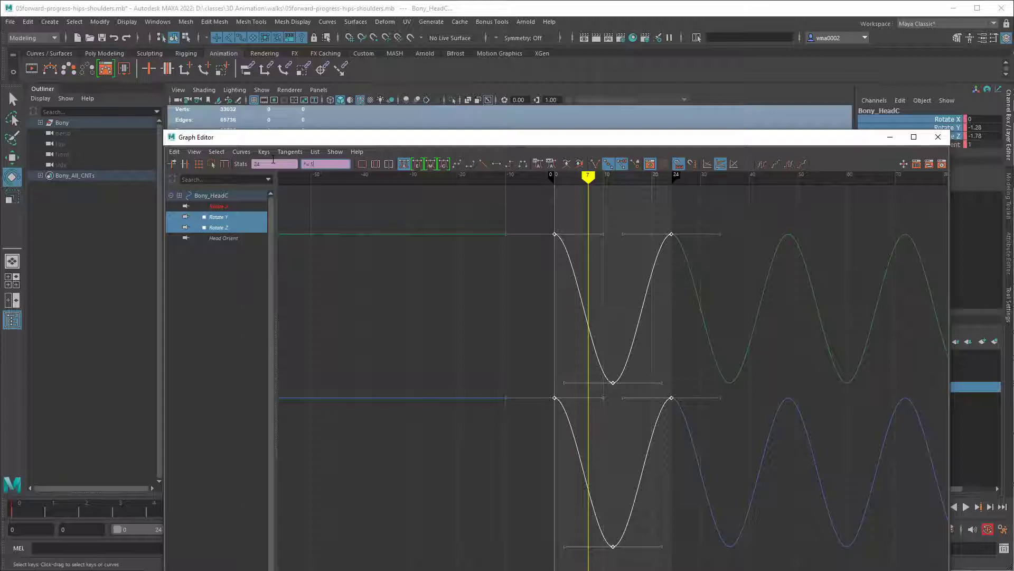
- Try multiplying the selected Rotate Y and Rotate Z keys by 0.5, play back the walk, and undo the scaling
{"action": "key", "text": "Return"}
{"action": "left_click_drag", "start_coordinate": [378, 139], "coordinate": [1013, 289]}
{"action": "left_click", "coordinate": [967, 506]}
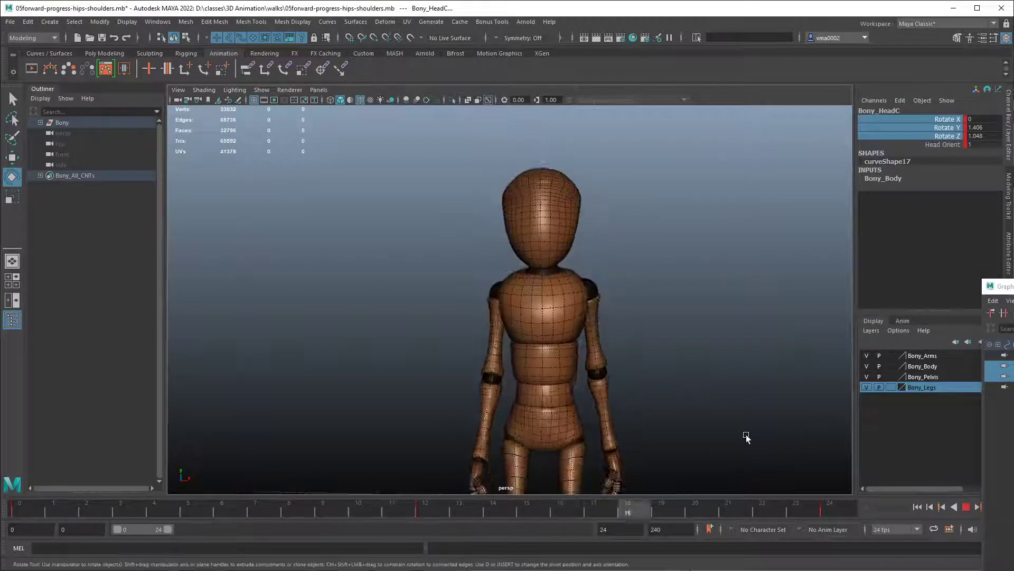
{"action": "left_click", "coordinate": [967, 509]}
{"action": "left_click_drag", "start_coordinate": [1013, 293], "coordinate": [482, 206]}
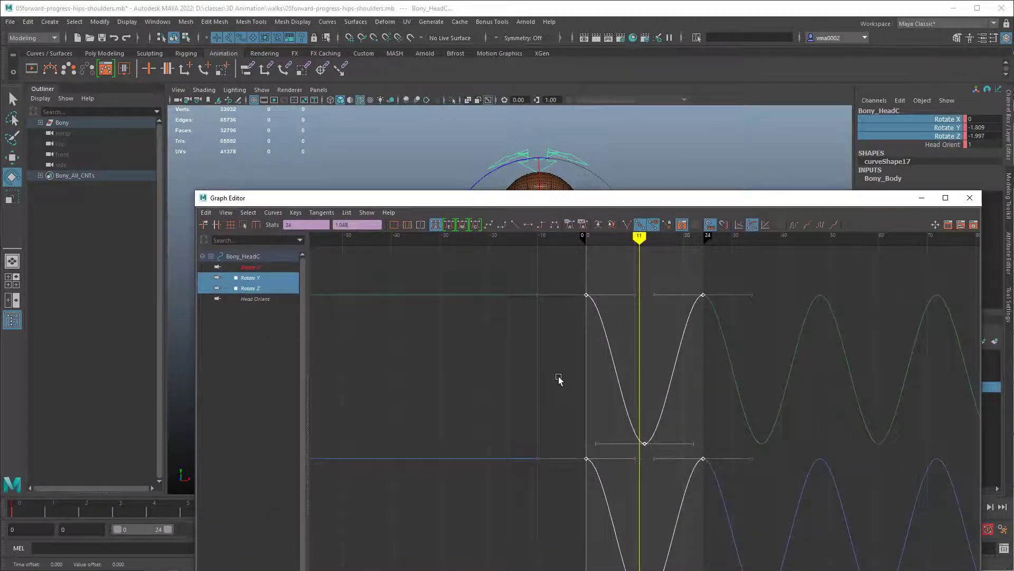
{"action": "key", "text": "alt+v"}
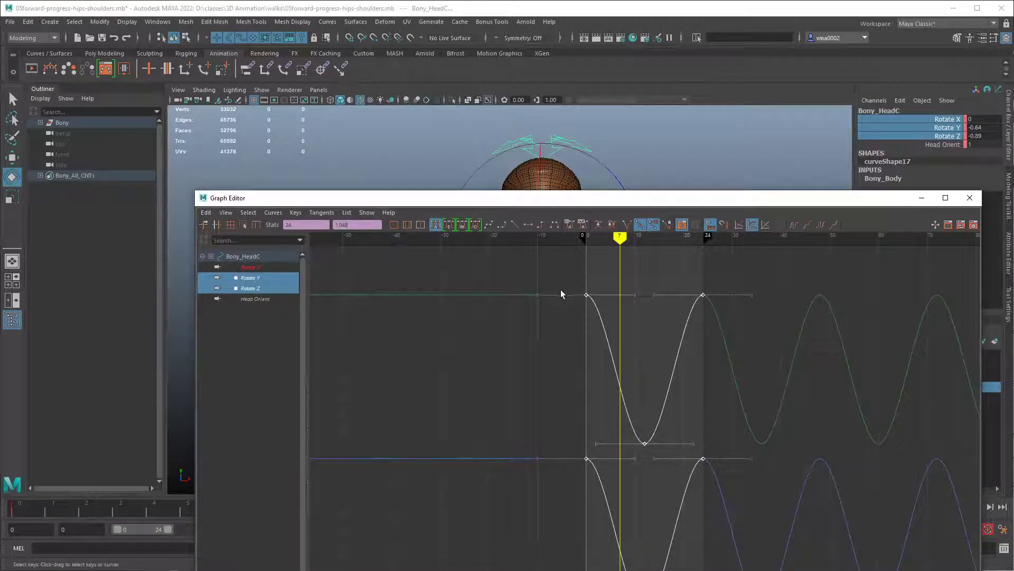
{"action": "key", "text": "ctrl+z"}
- Scale the selected Rotate Y and Rotate Z keys to 75%, giving Rotate Y 2.109 and Rotate Z 1.571 at frame 0
{"action": "left_click_drag", "start_coordinate": [361, 225], "coordinate": [283, 222]}
{"action": "type", "text": "*=.5"}
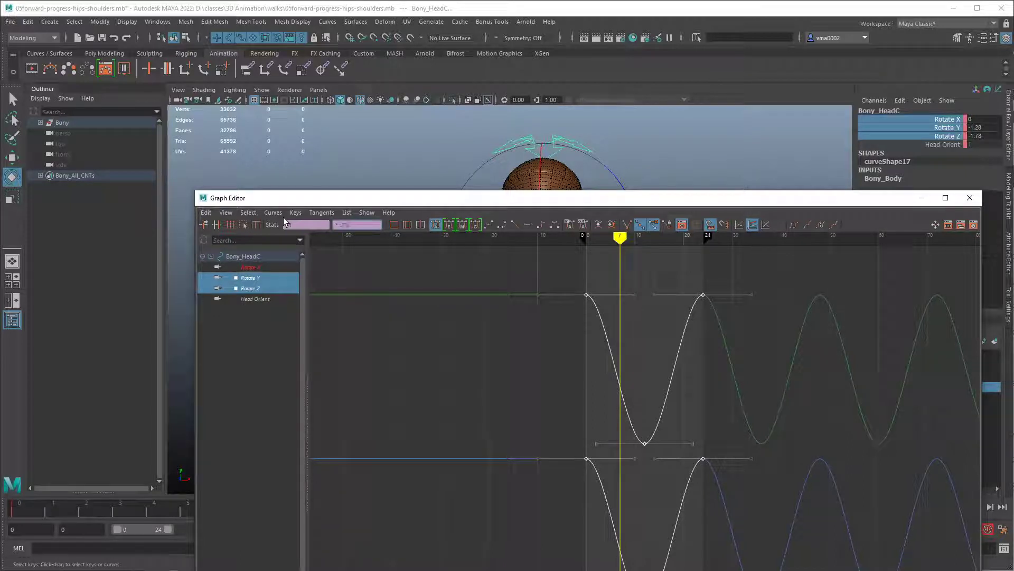
{"action": "key", "text": "Return"}
{"action": "left_click_drag", "start_coordinate": [434, 196], "coordinate": [1013, 280]}
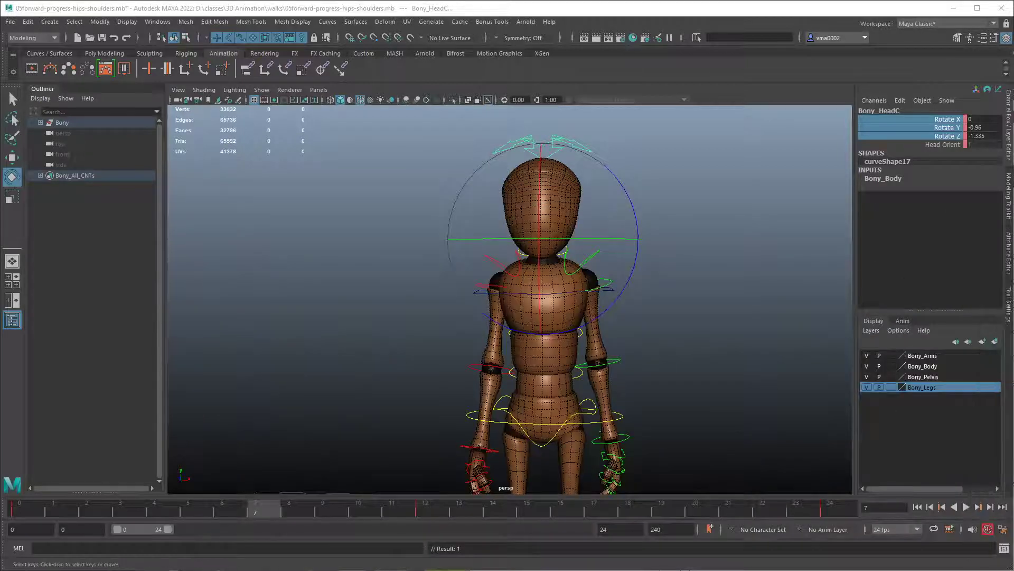
- Play back and scrub the walk from the front and side to examine the head's motion against the shoulders and body
{"action": "left_click", "coordinate": [917, 506]}
{"action": "left_click", "coordinate": [962, 506]}
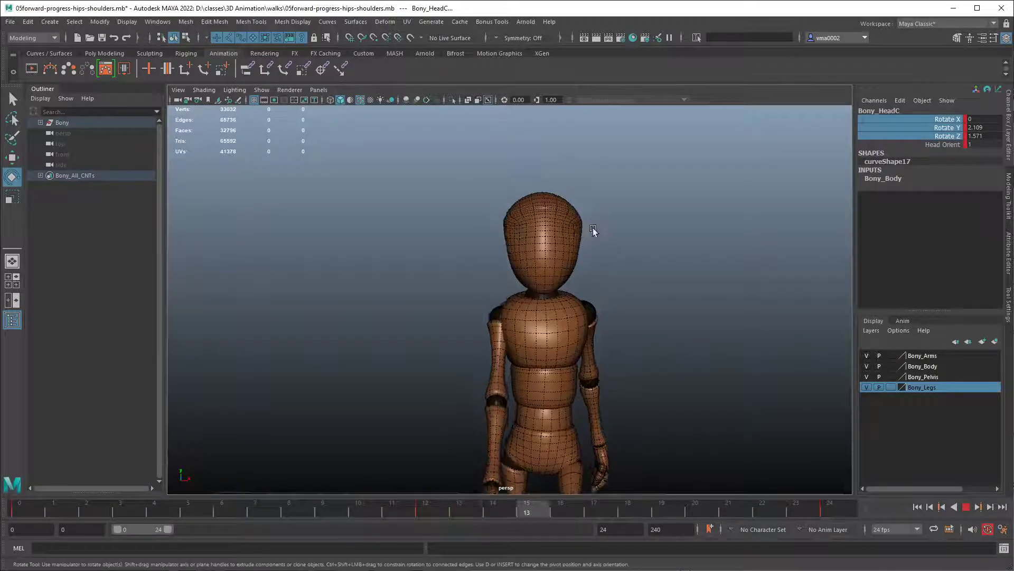
{"action": "left_click_drag", "start_coordinate": [547, 359], "coordinate": [678, 358], "text": "alt"}
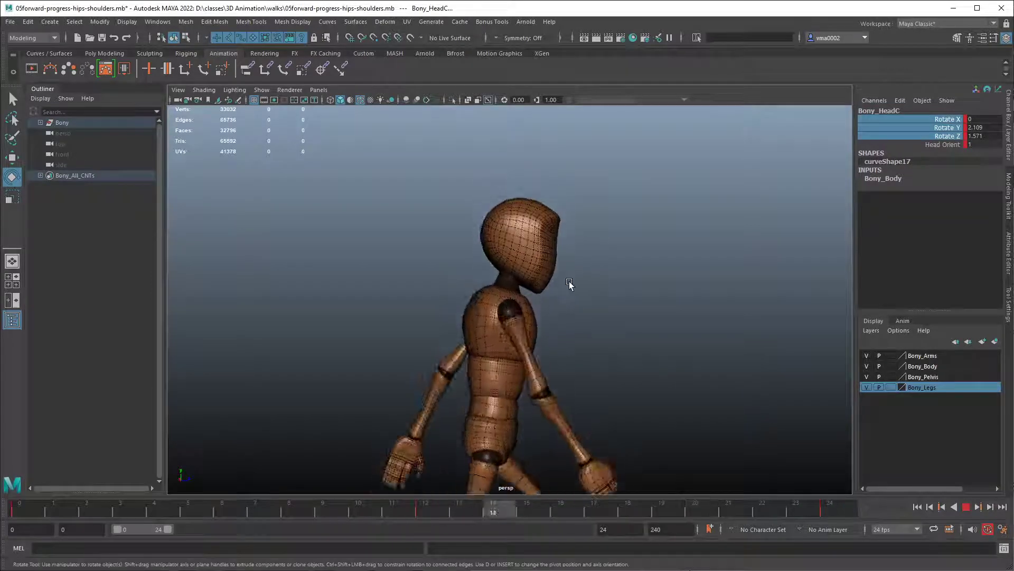
{"action": "left_click", "coordinate": [966, 511]}
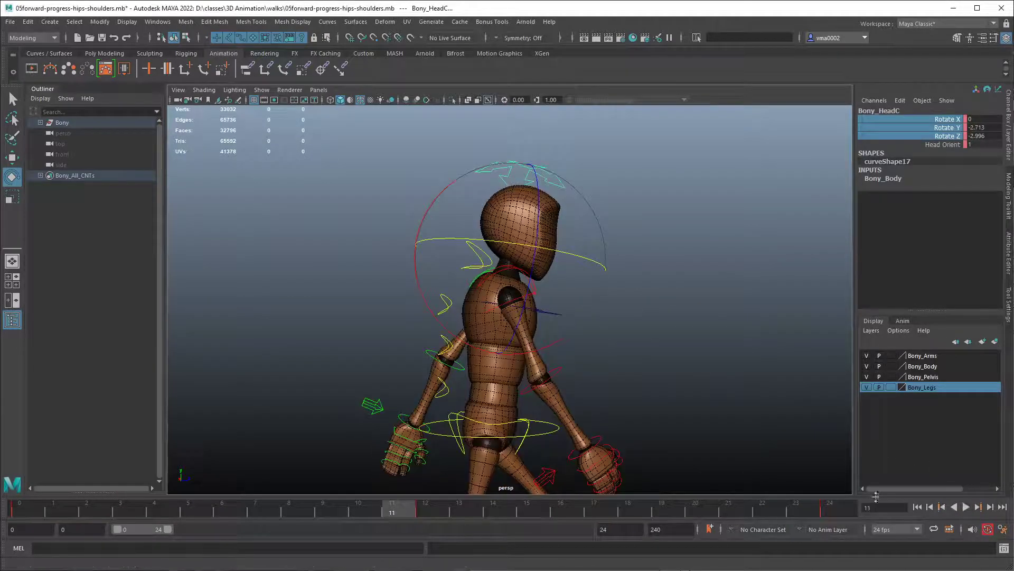
{"action": "left_click", "coordinate": [18, 508]}
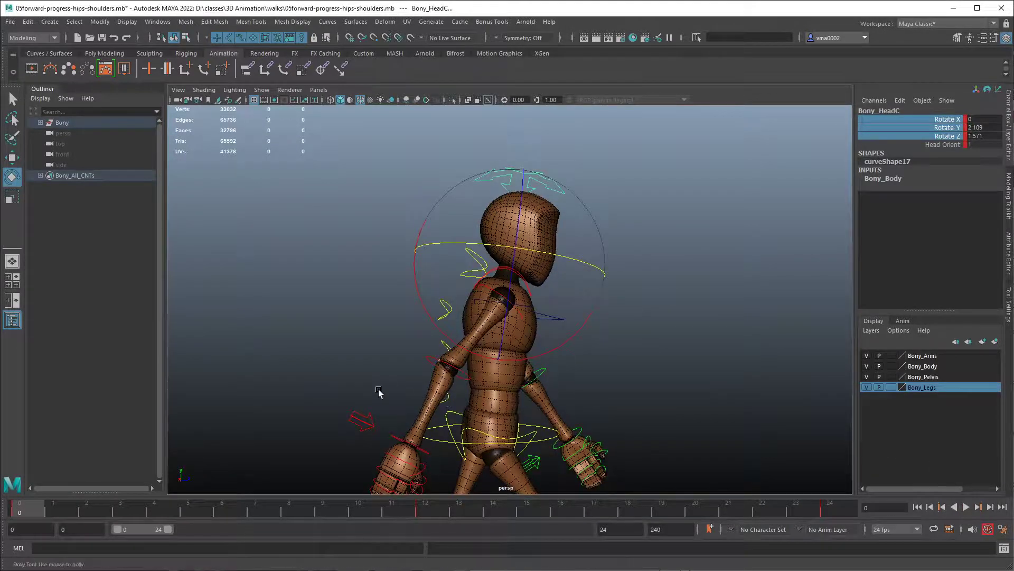
{"action": "right_click_drag", "start_coordinate": [378, 392], "coordinate": [542, 407], "text": "alt"}
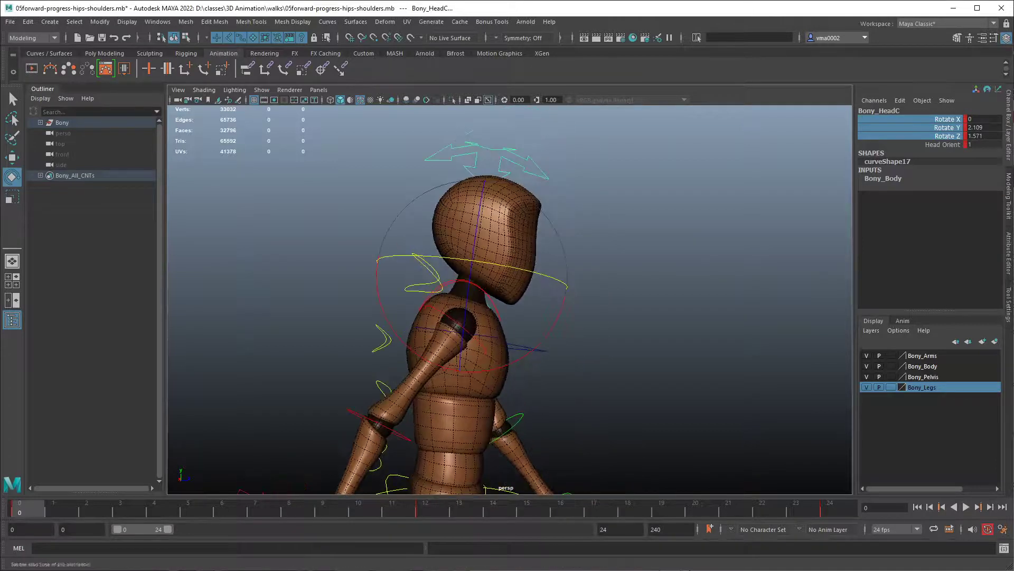
{"action": "key", "text": "alt+v"}
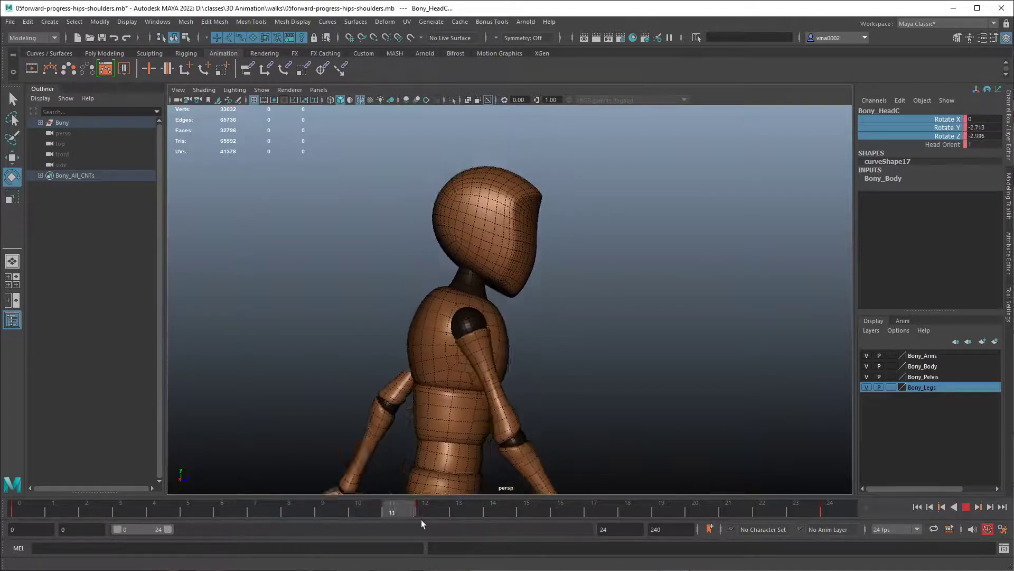
{"action": "left_click_drag", "start_coordinate": [235, 508], "coordinate": [255, 518]}
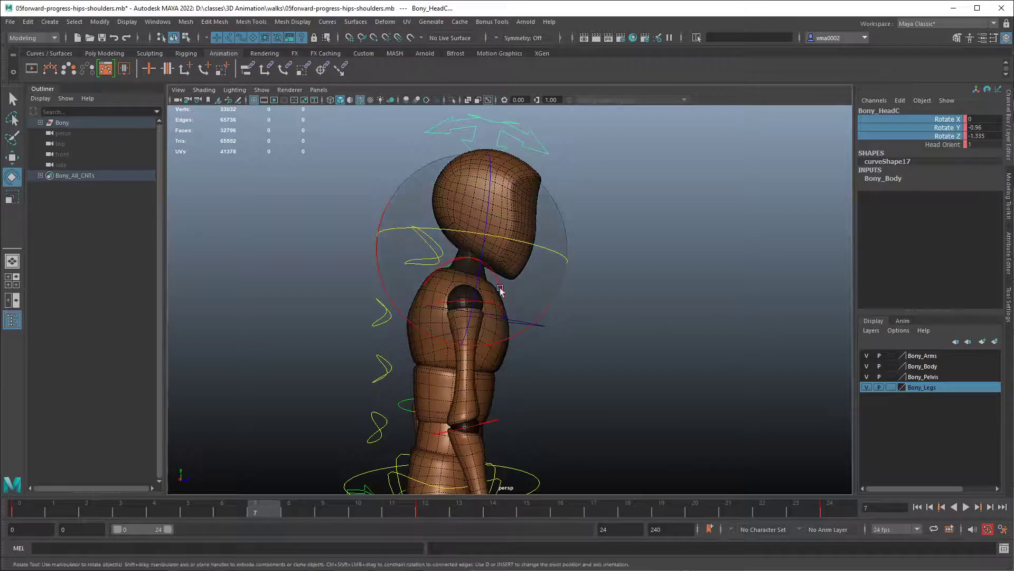
{"action": "left_click_drag", "start_coordinate": [100, 512], "coordinate": [28, 549]}
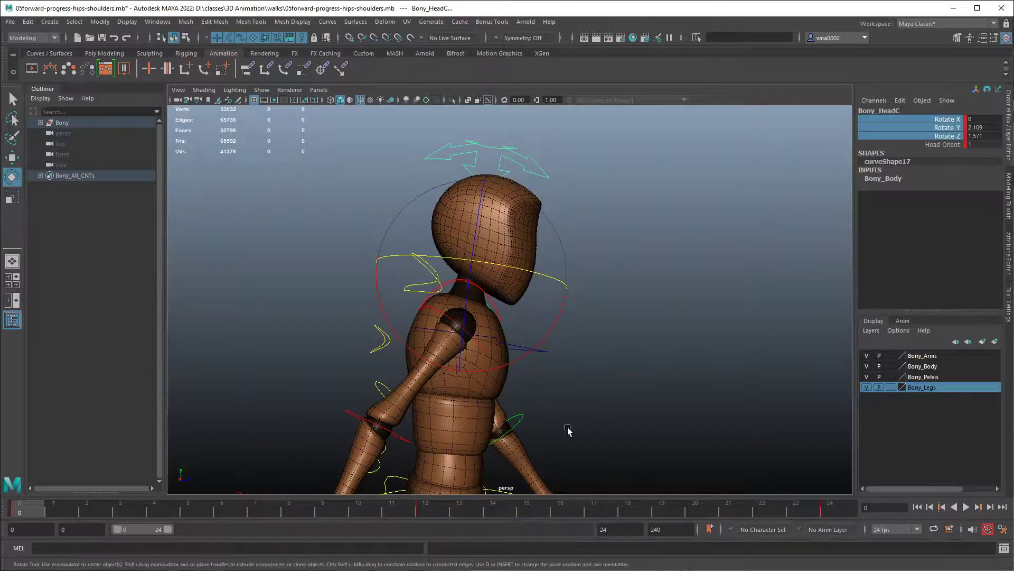
- Select the root control and examine the peak key at frame 8 on its Translate Y curve in the Graph Editor
{"action": "middle_click_drag", "start_coordinate": [568, 429], "coordinate": [570, 438], "text": "alt"}
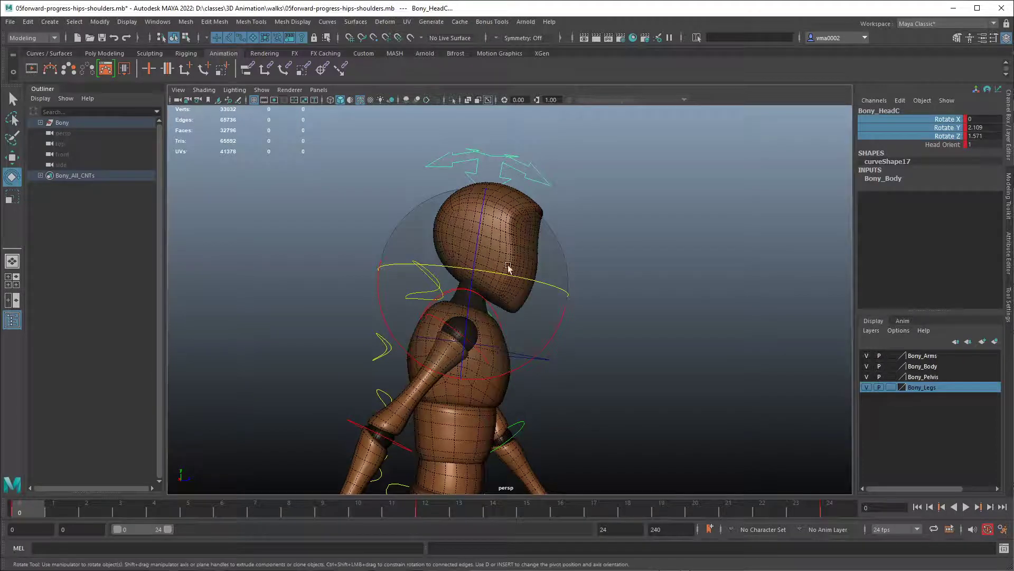
{"action": "right_click_drag", "start_coordinate": [614, 429], "coordinate": [523, 436], "text": "alt"}
{"action": "left_click", "coordinate": [526, 464]}
{"action": "left_click_drag", "start_coordinate": [562, 570], "coordinate": [632, 175]}
{"action": "left_click", "coordinate": [551, 251]}
{"action": "middle_click_drag", "start_coordinate": [708, 384], "coordinate": [794, 390], "text": "alt"}
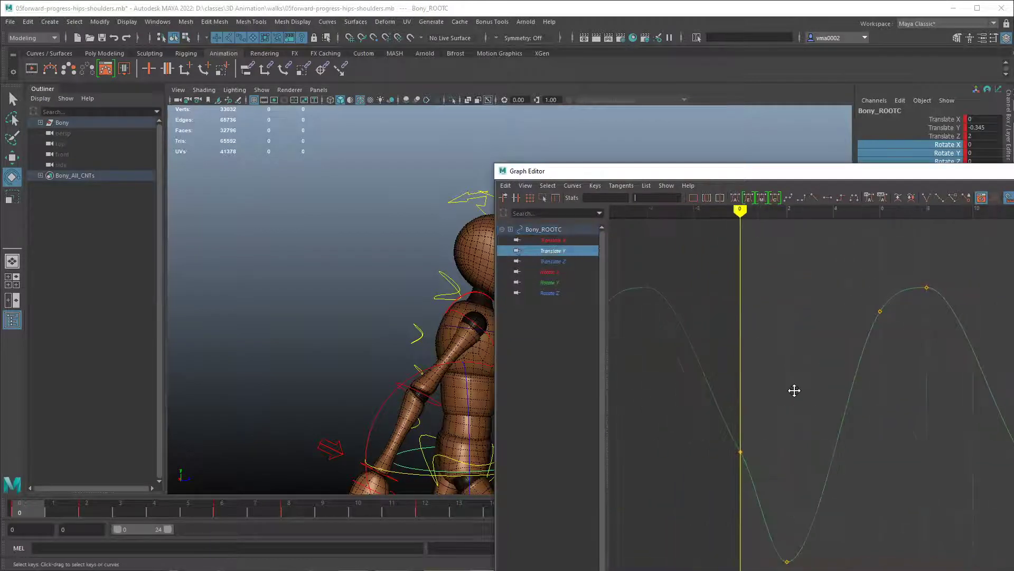
{"action": "left_click", "coordinate": [925, 287]}
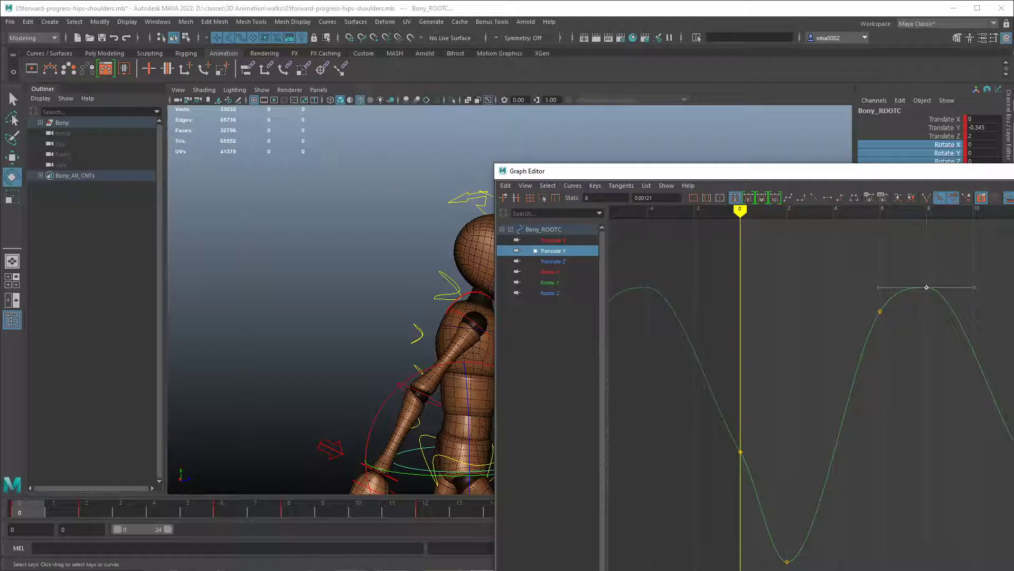
{"action": "left_click_drag", "start_coordinate": [754, 171], "coordinate": [1013, 171]}
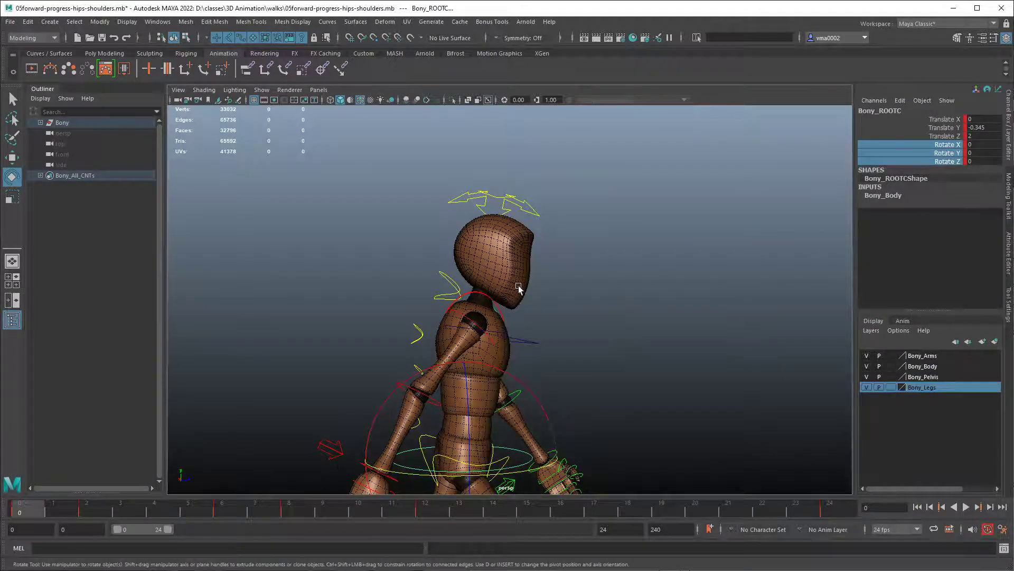
- Tilt the head control back to Rotate X -9.801 at frame 0 and key the same Rotate X value at frame 12
{"action": "left_click", "coordinate": [517, 206]}
{"action": "left_click_drag", "start_coordinate": [561, 343], "coordinate": [570, 330]}
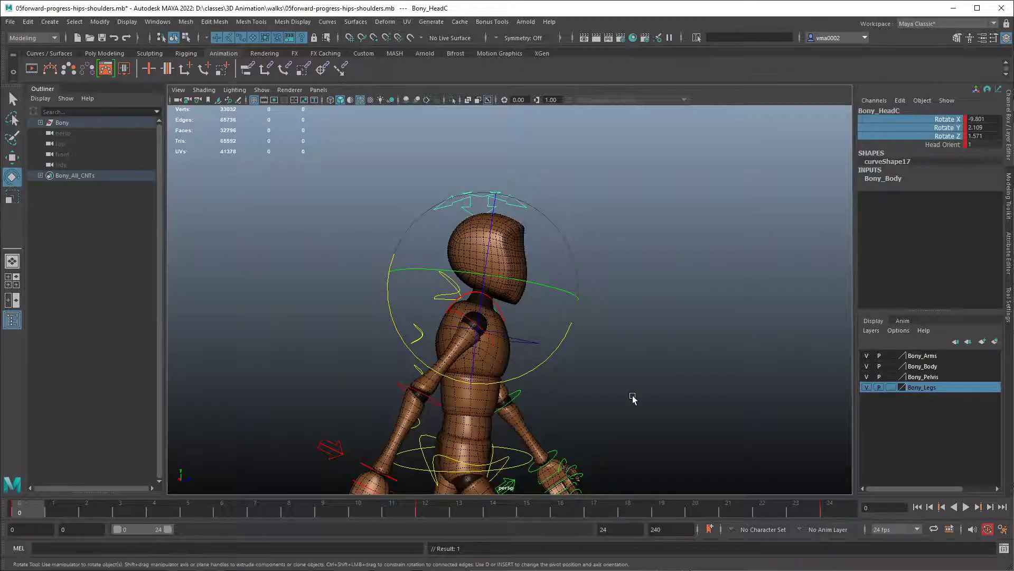
{"action": "left_click", "coordinate": [432, 511]}
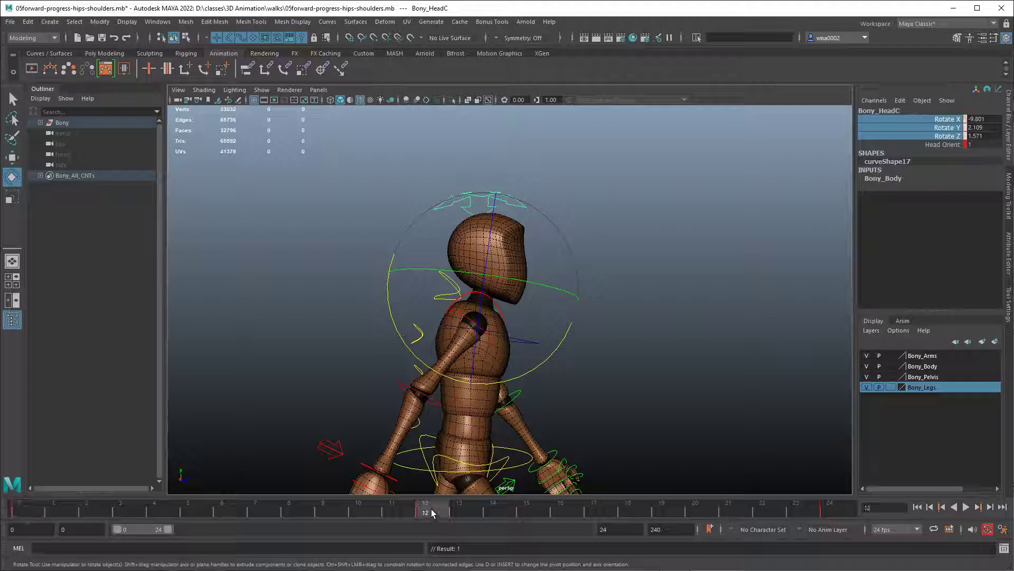
{"action": "left_click", "coordinate": [948, 122]}
{"action": "right_click", "coordinate": [949, 122]}
{"action": "left_click", "coordinate": [966, 144]}
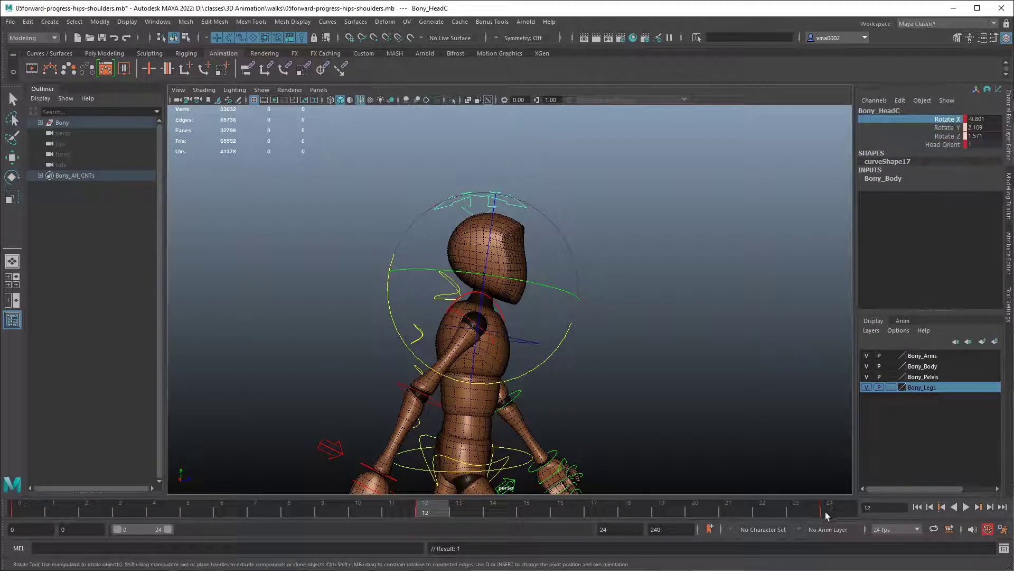
- Copy the head control's Rotate X value of -9.801 to frame 24 and key only that channel
{"action": "left_click", "coordinate": [825, 511]}
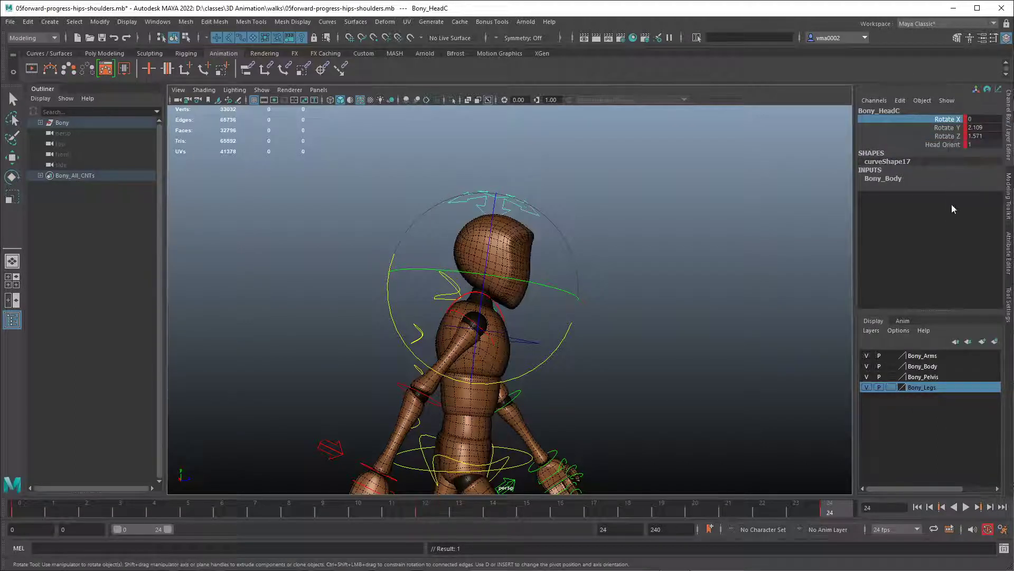
{"action": "left_click", "coordinate": [23, 511]}
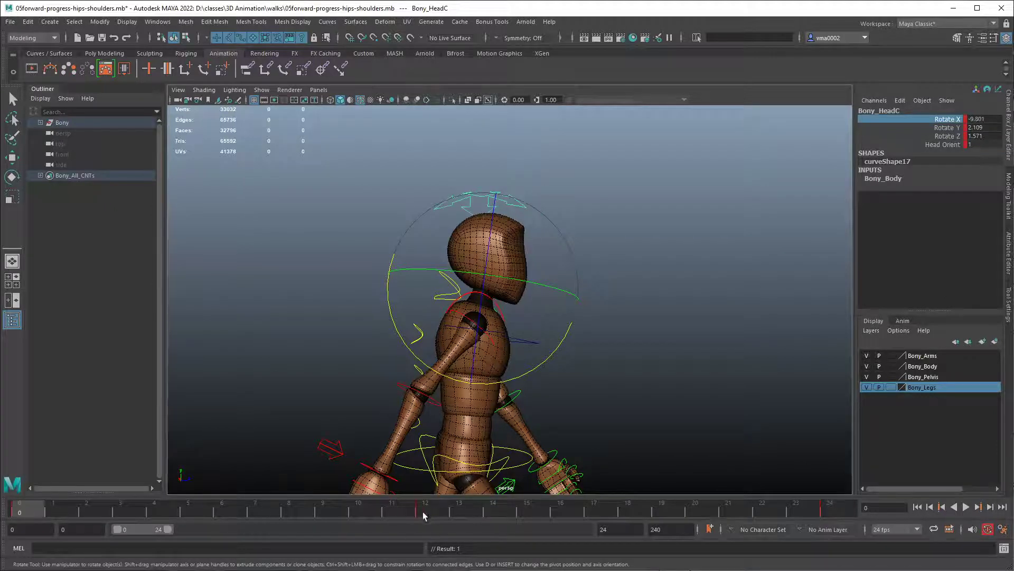
{"action": "left_click", "coordinate": [423, 514]}
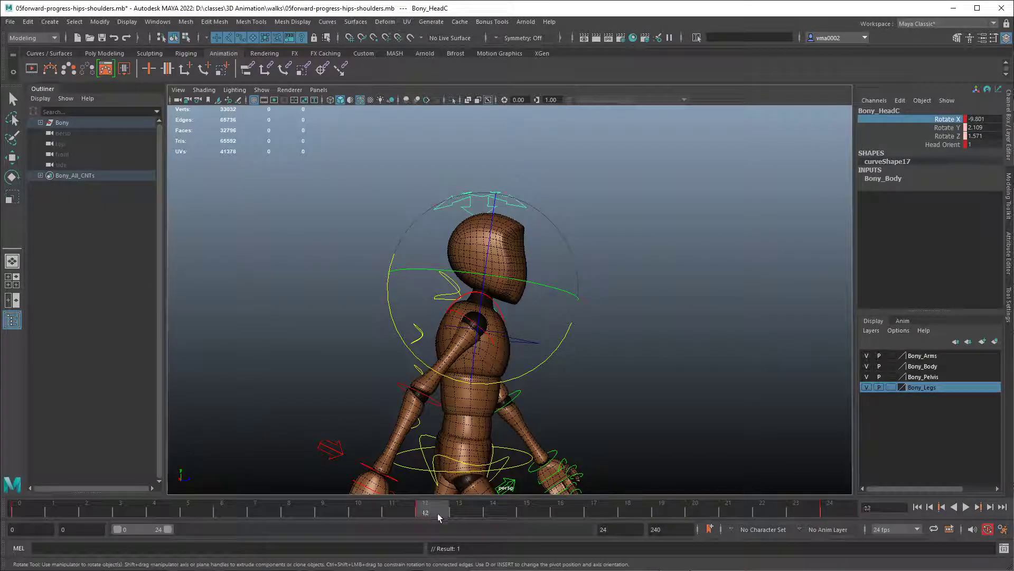
{"action": "left_click", "coordinate": [840, 510]}
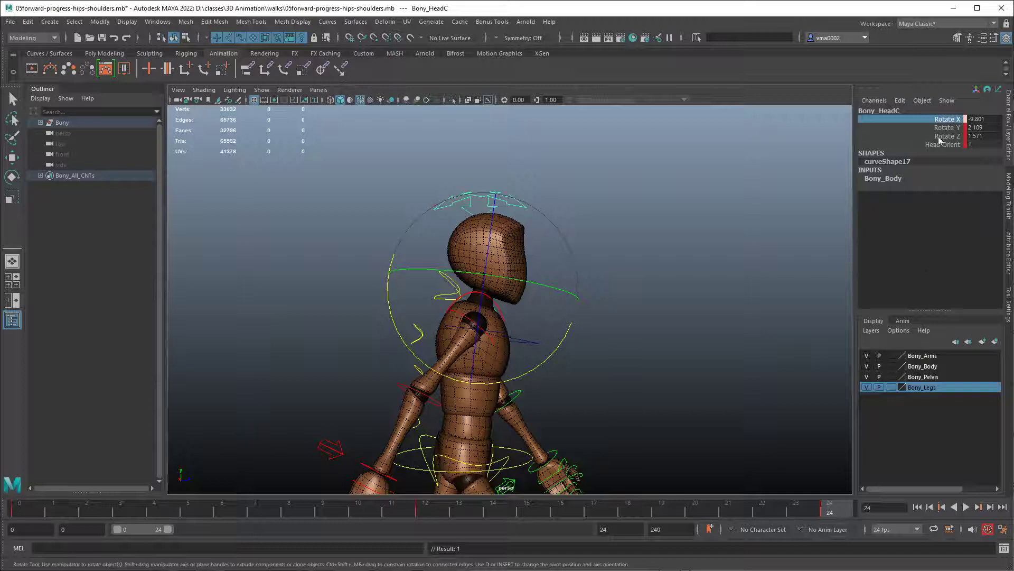
{"action": "right_click", "coordinate": [951, 119]}
{"action": "left_click", "coordinate": [970, 138]}
- Tilt the head control forward to Rotate X 3.891 at frame 4 and key the same Rotate X value at frame 16
{"action": "left_click_drag", "start_coordinate": [22, 509], "coordinate": [93, 515]}
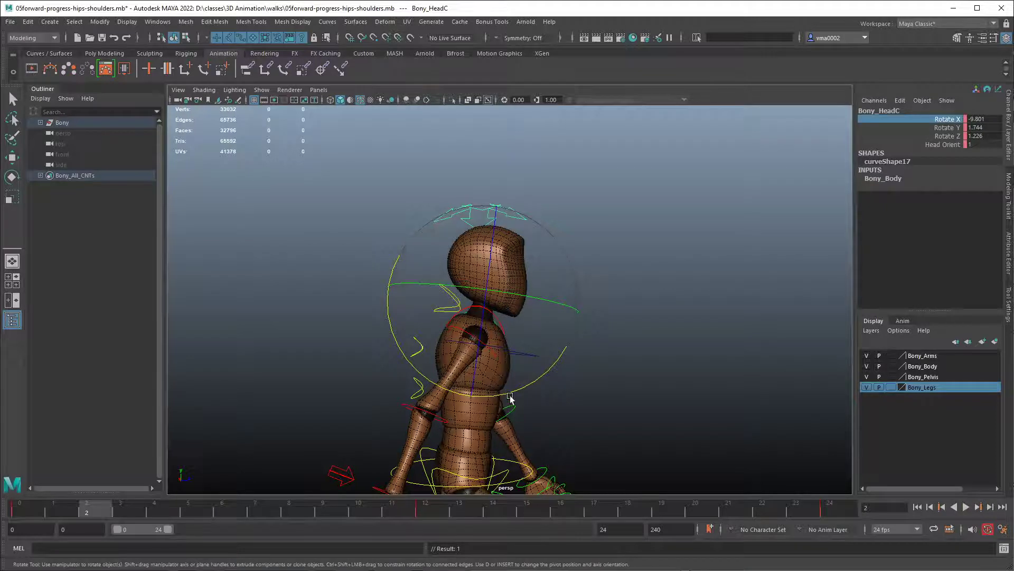
{"action": "left_click", "coordinate": [161, 517]}
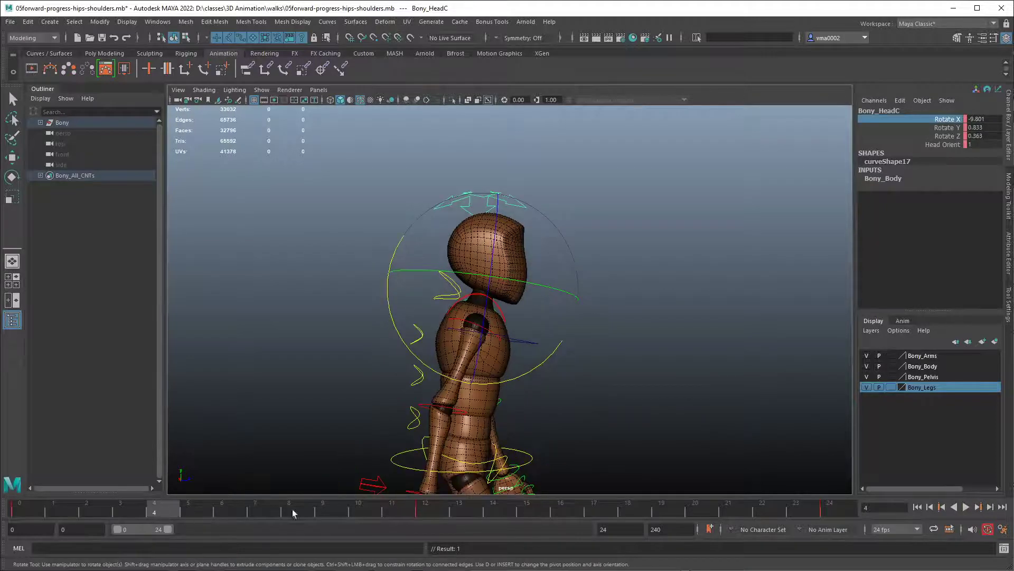
{"action": "left_click_drag", "start_coordinate": [550, 369], "coordinate": [535, 387]}
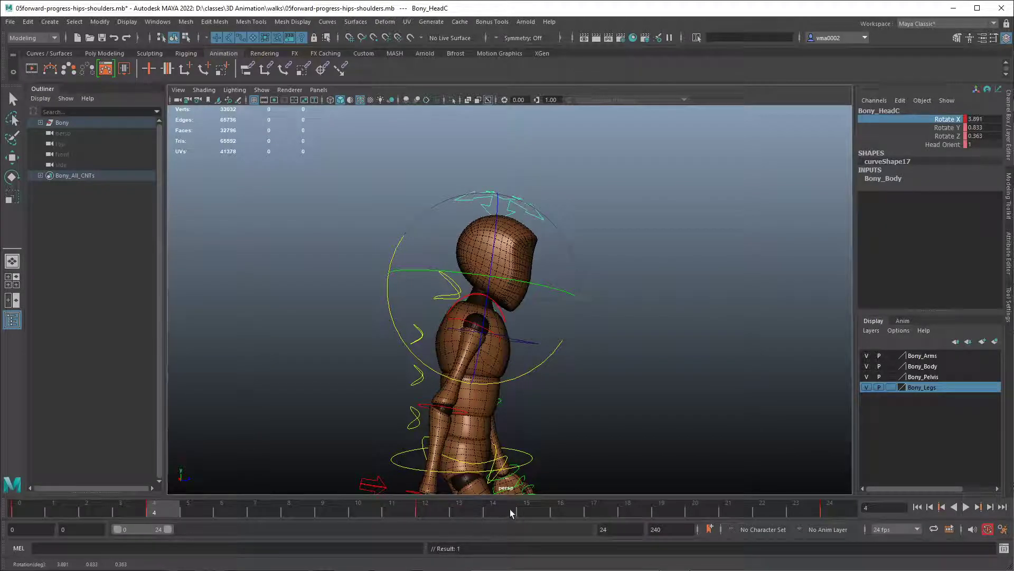
{"action": "left_click", "coordinate": [565, 510]}
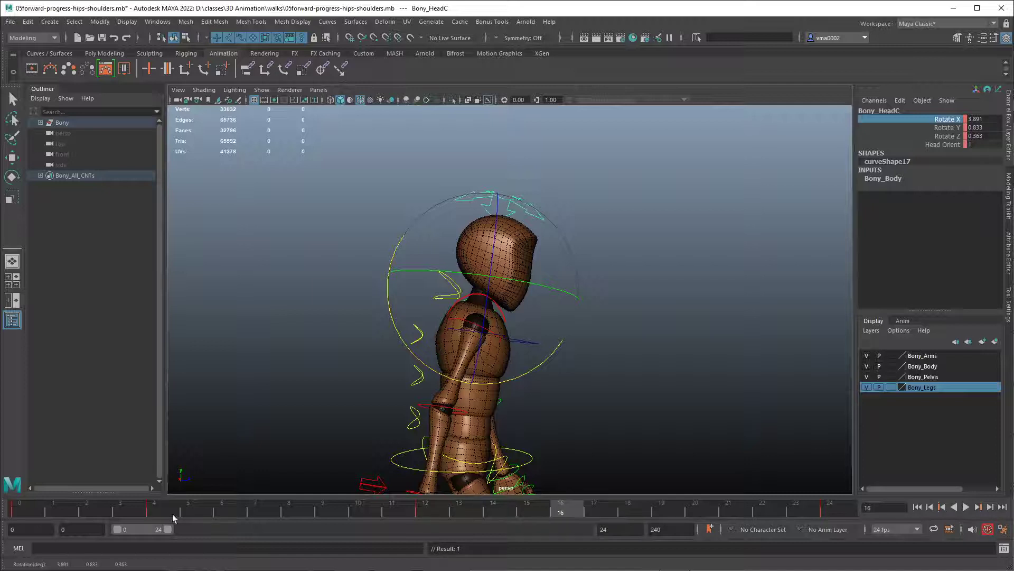
{"action": "right_click", "coordinate": [947, 120]}
{"action": "left_click", "coordinate": [958, 144]}
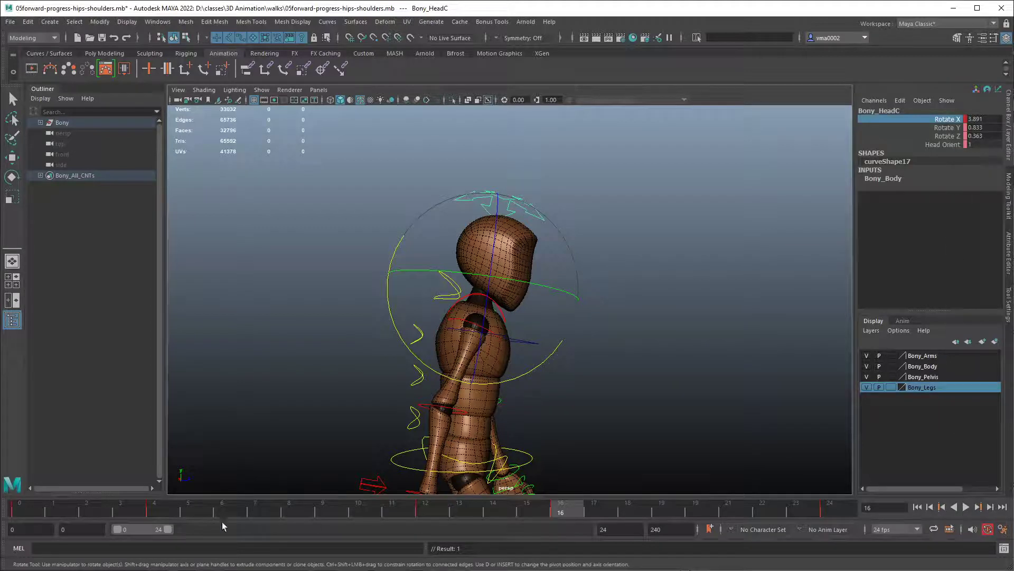
- Play back the walk from the side to check the head's up-and-down nodding
{"action": "key", "text": "alt+v"}
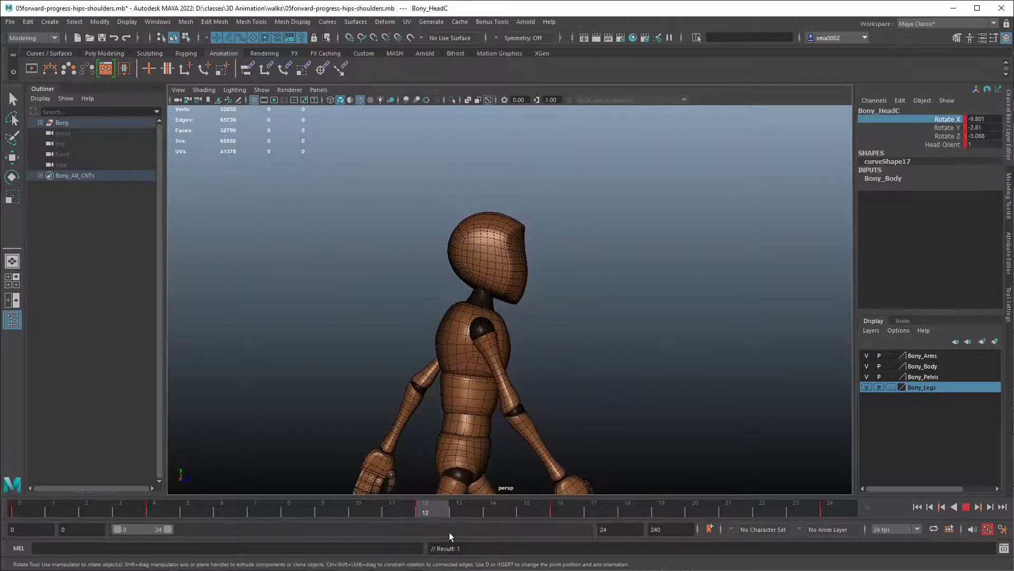
{"action": "left_click", "coordinate": [14, 512]}
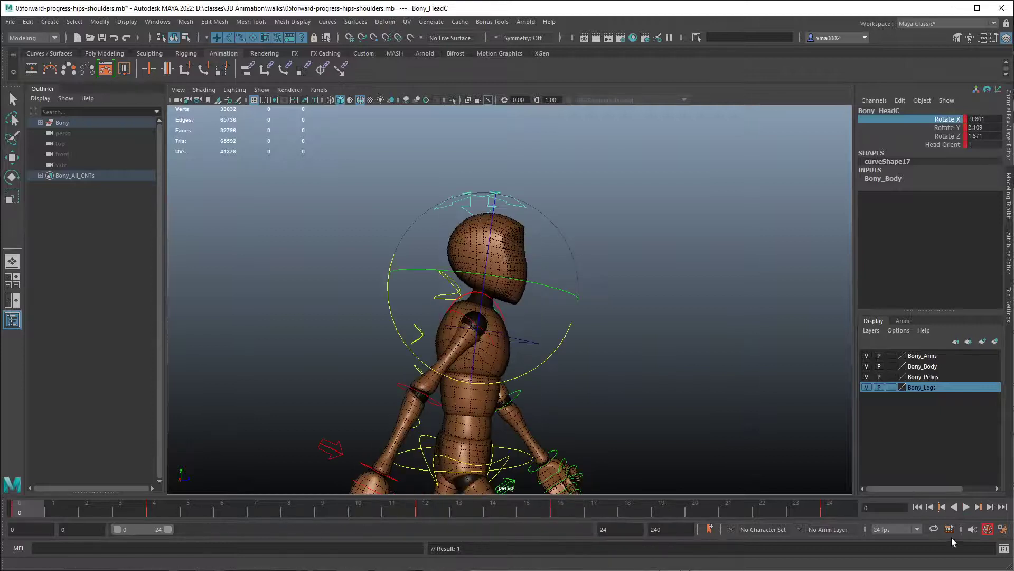
{"action": "left_click", "coordinate": [965, 508]}
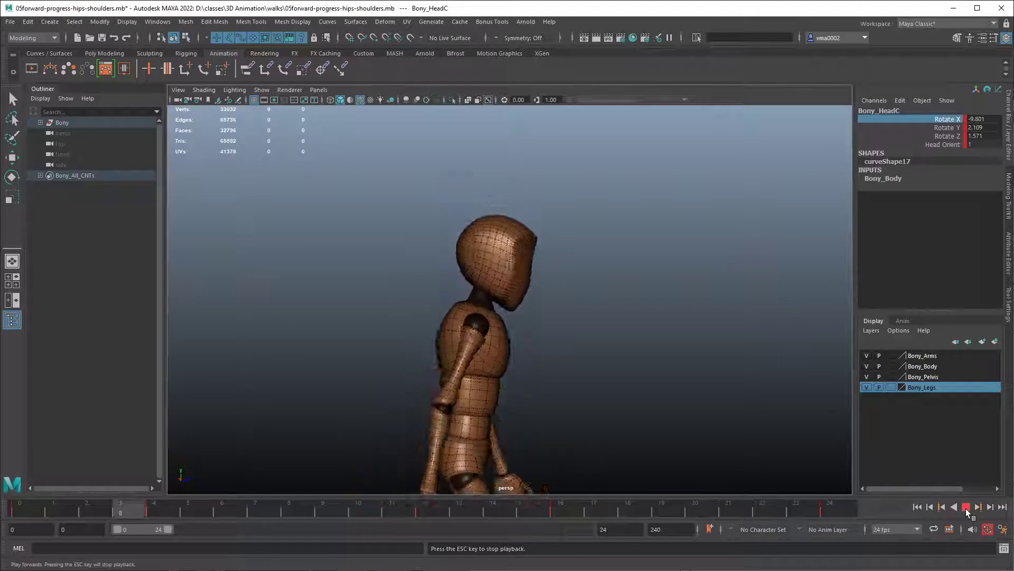
{"action": "left_click", "coordinate": [967, 507]}
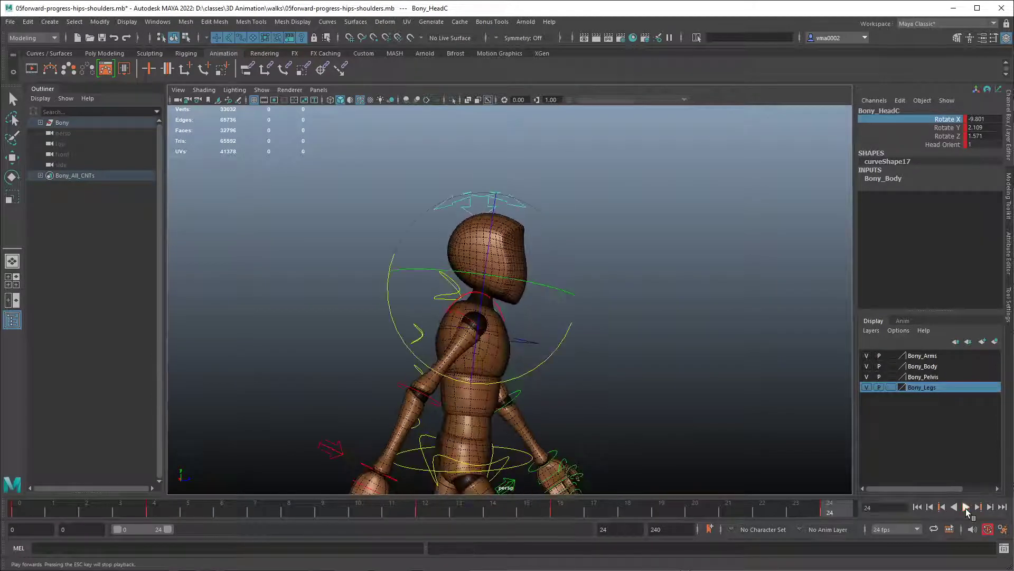
- Isolate the head control's Rotate X curve in the Graph Editor and scale all its key values with *=.5 to halve the nod
{"action": "left_click_drag", "start_coordinate": [1013, 323], "coordinate": [374, 208]}
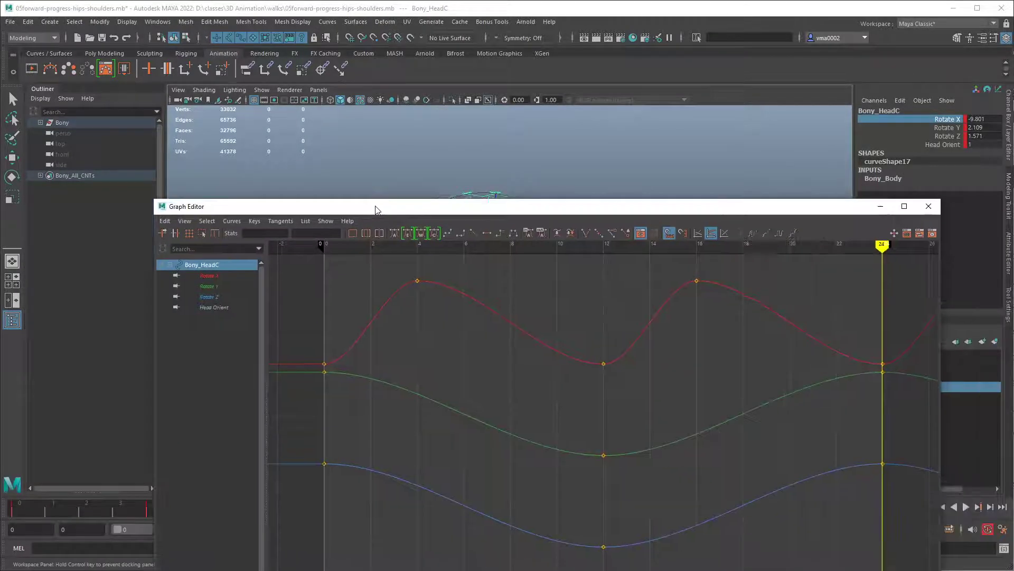
{"action": "left_click", "coordinate": [209, 275]}
{"action": "scroll", "coordinate": [510, 357], "scroll_direction": "down", "scroll_amount": 3}
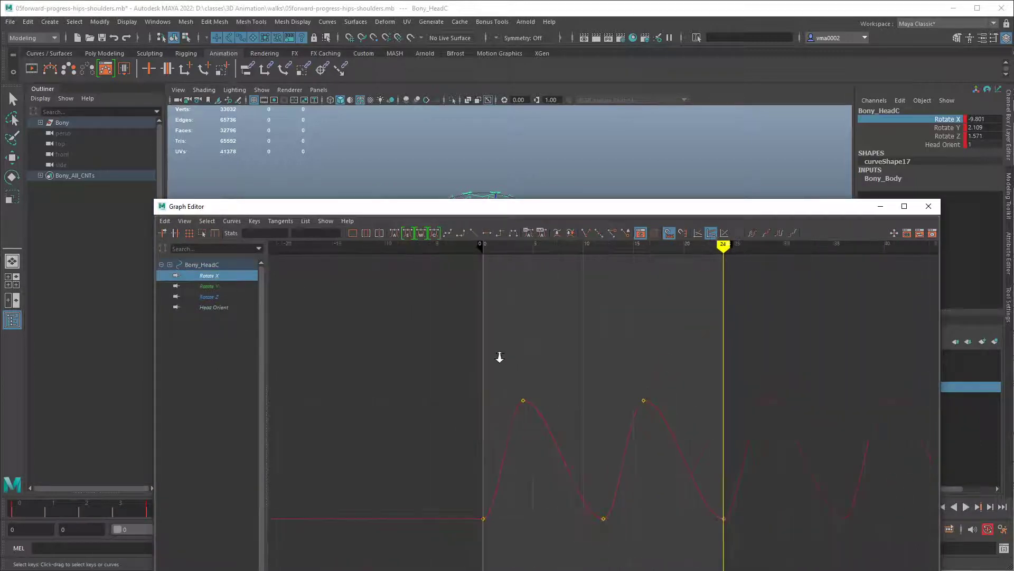
{"action": "scroll", "coordinate": [503, 360], "scroll_direction": "up", "scroll_amount": 1}
{"action": "left_click_drag", "start_coordinate": [370, 342], "coordinate": [766, 543]}
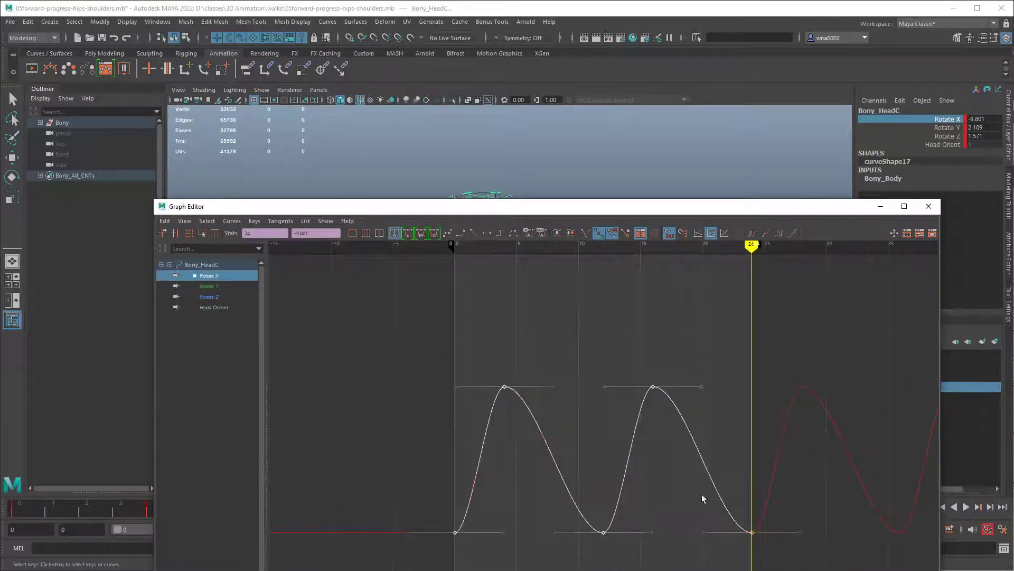
{"action": "left_click", "coordinate": [313, 234]}
{"action": "type", "text": "*=.5"}
{"action": "key", "text": "Return"}
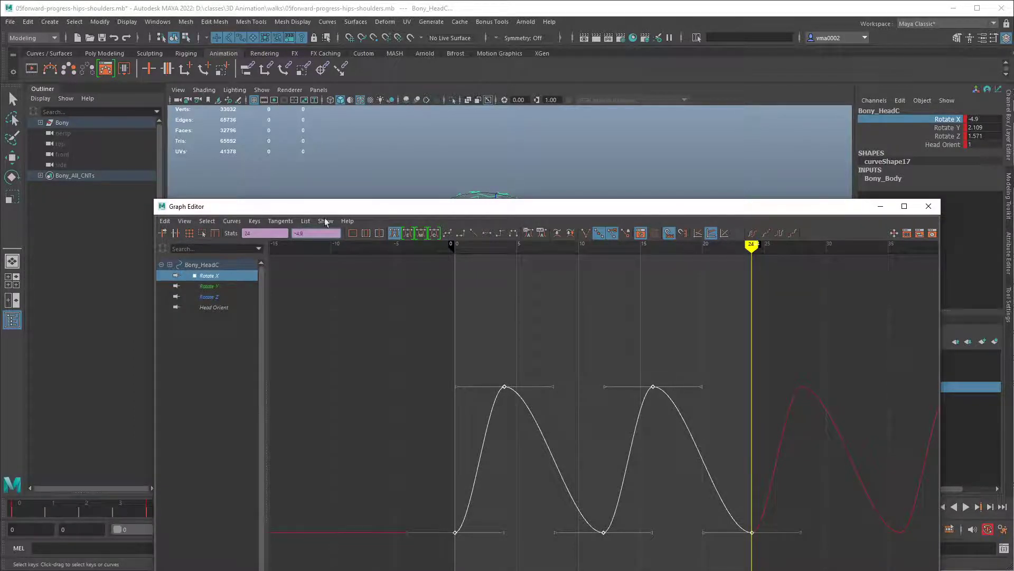
{"action": "left_click_drag", "start_coordinate": [354, 213], "coordinate": [1013, 370]}
- Play back the walk from frame 0 and check the reduced head nod from the side and the front
{"action": "left_click", "coordinate": [918, 509]}
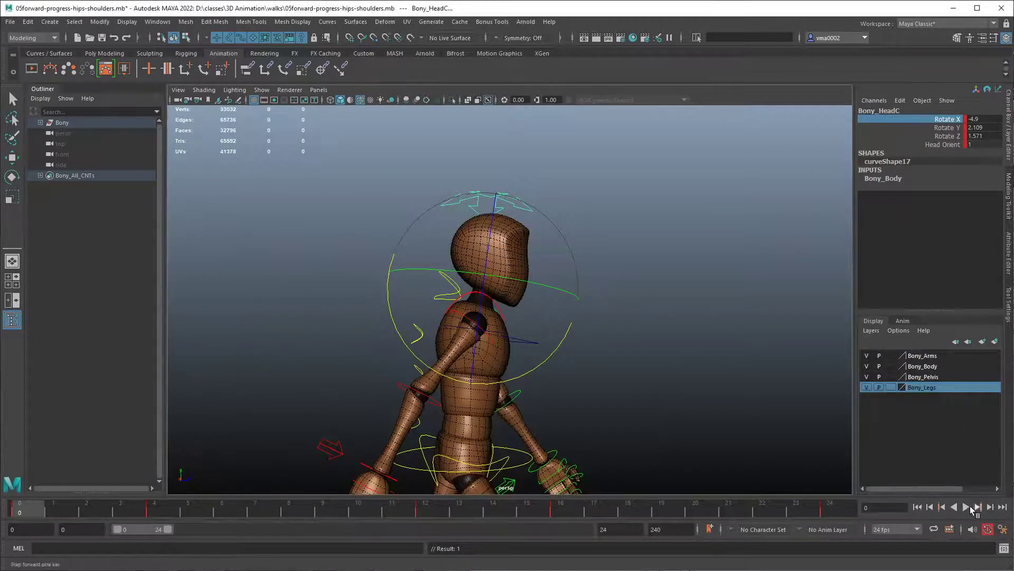
{"action": "left_click", "coordinate": [966, 507]}
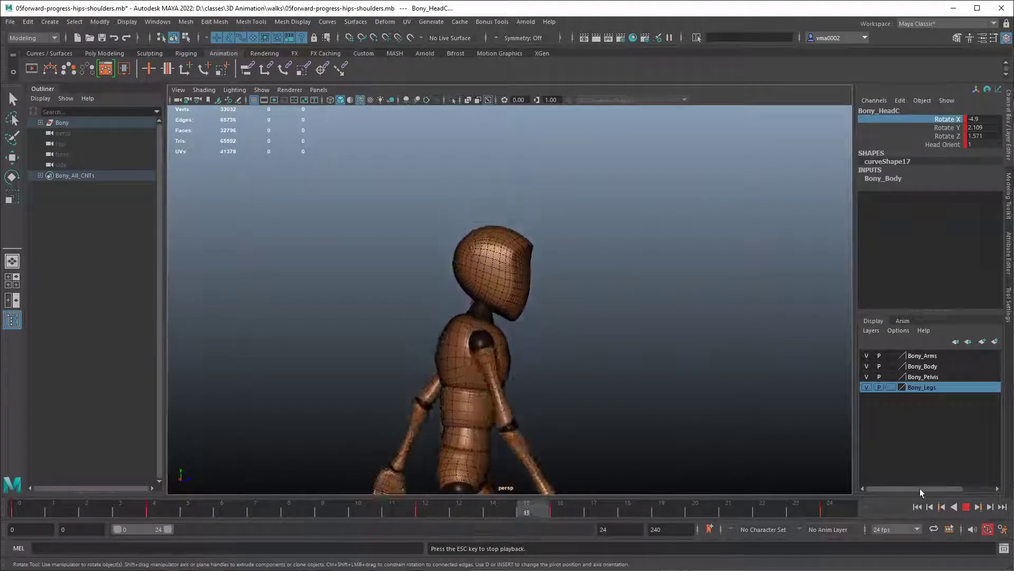
{"action": "left_click_drag", "start_coordinate": [664, 410], "coordinate": [386, 419], "text": "alt"}
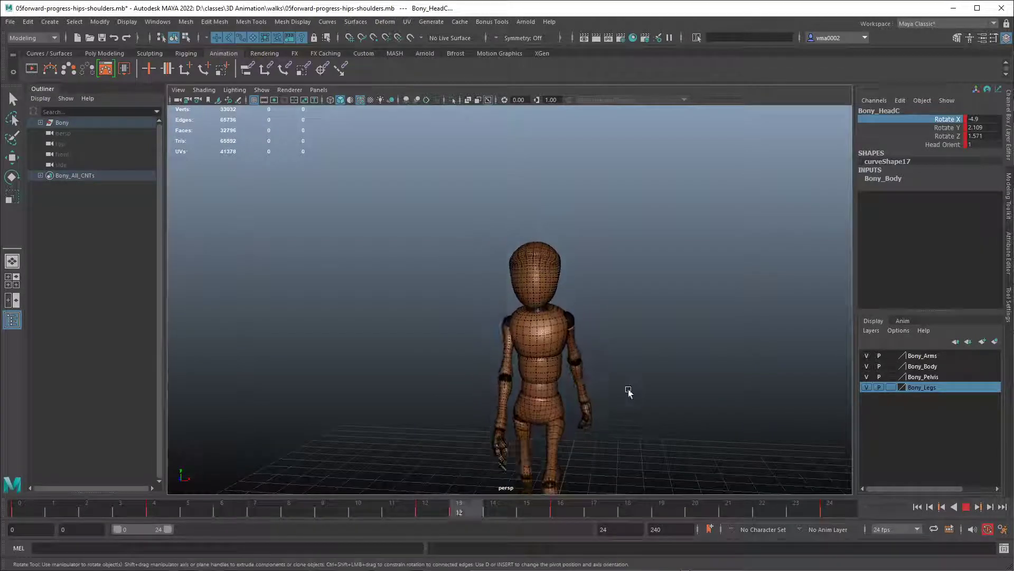